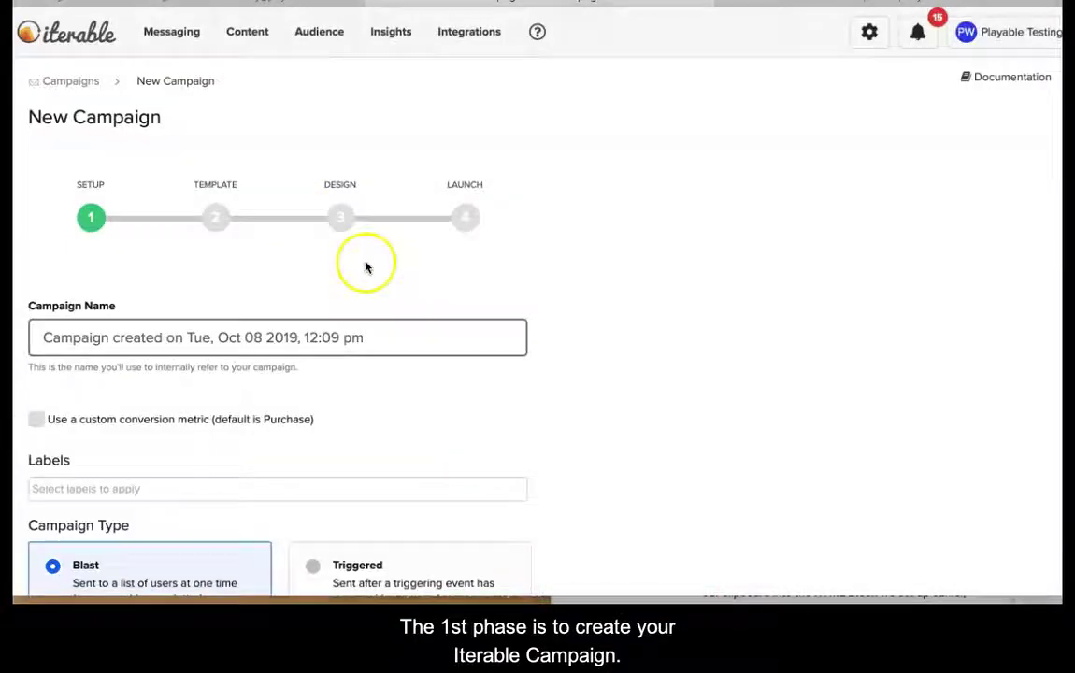
Rename the campaign to Playable Tutorial and send it to the Iterate test list
left_click_drag(365, 333, 27, 333)
key("BackSpace")
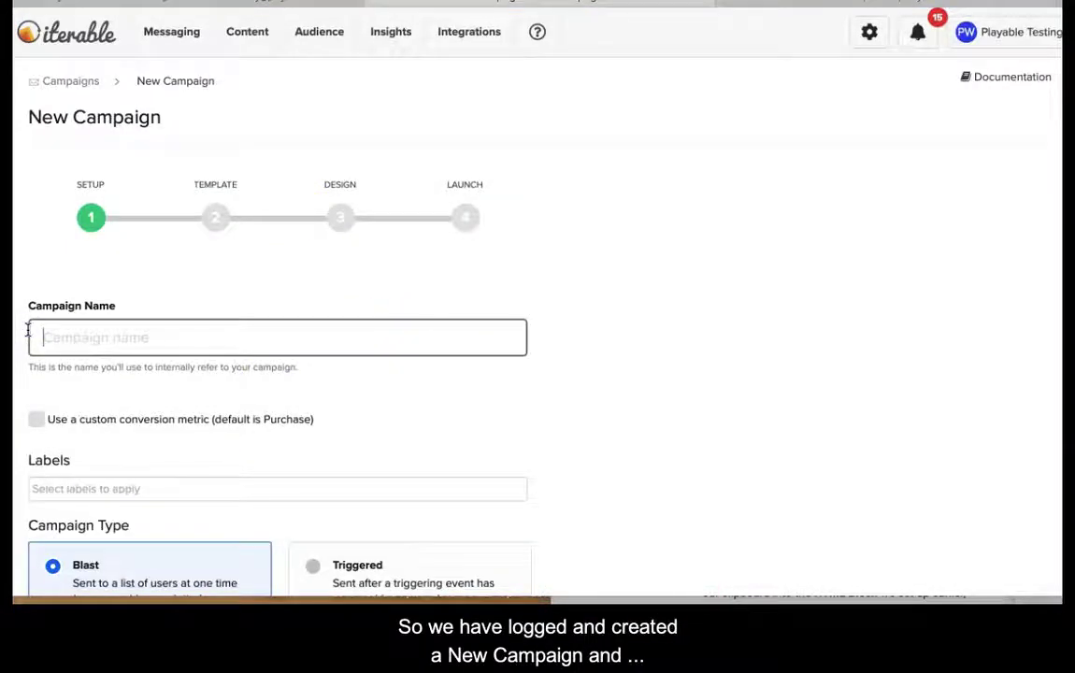
scroll(587, 450, "down", 10)
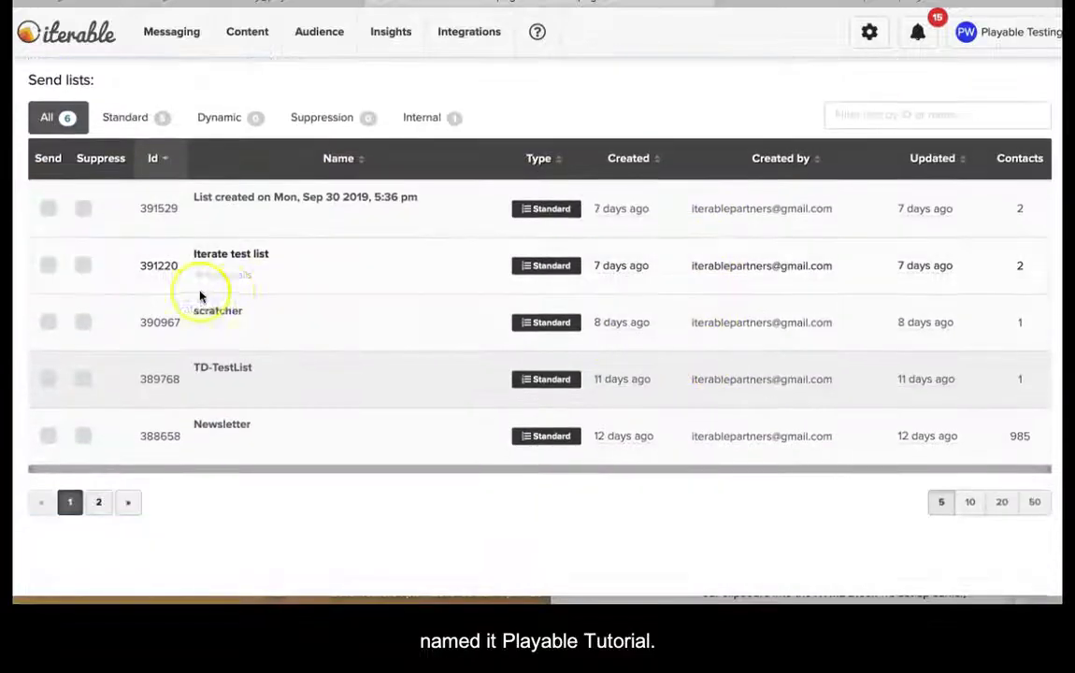
left_click(48, 266)
Create a new template based on the Basic one-column layout
scroll(560, 393, "down", 2)
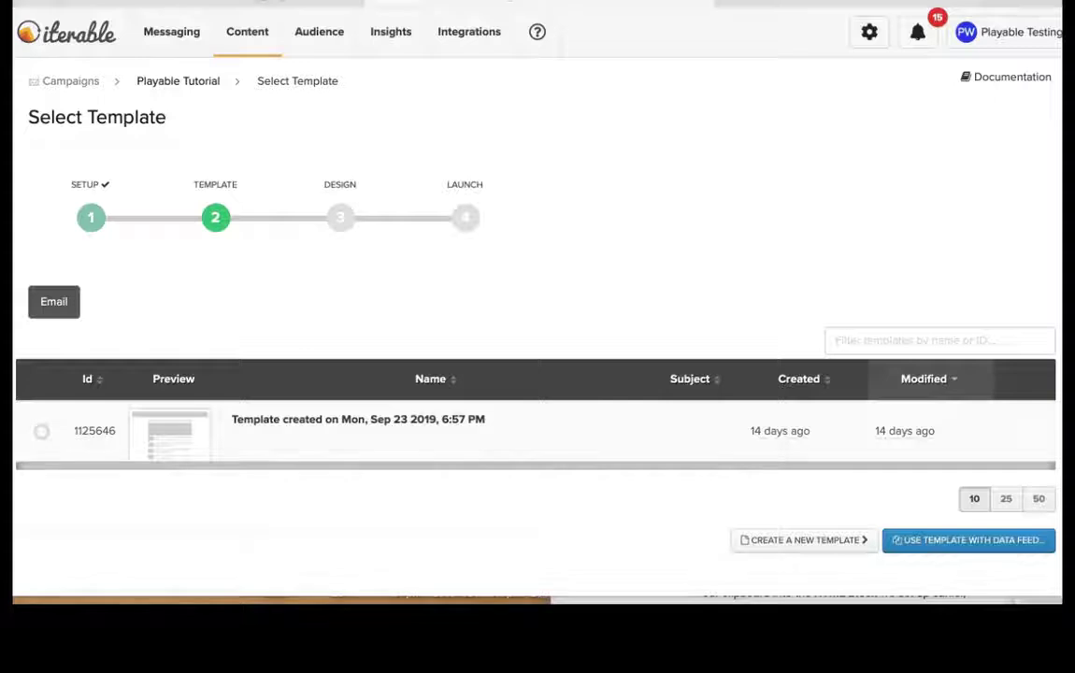
left_click(811, 539)
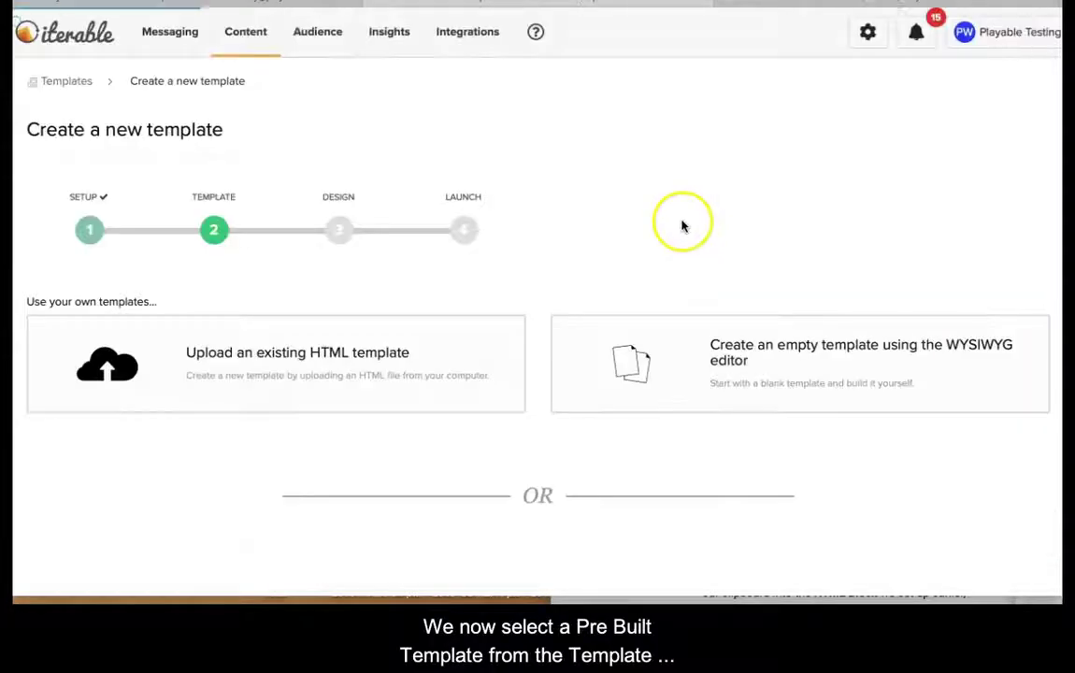
scroll(467, 276, "down", 7)
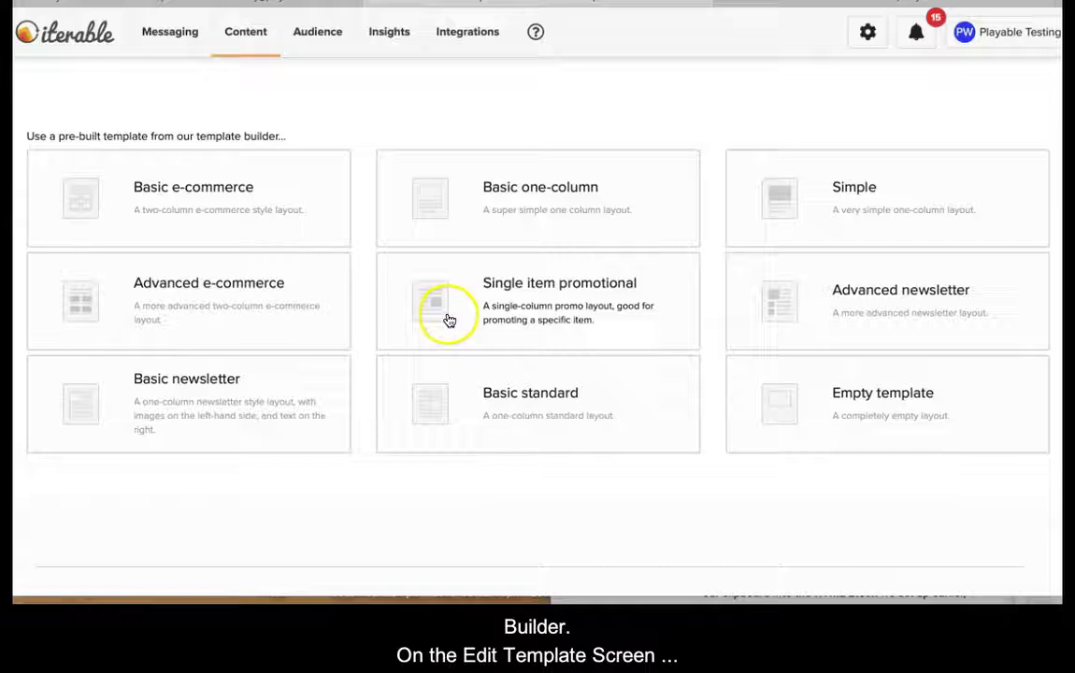
left_click(536, 202)
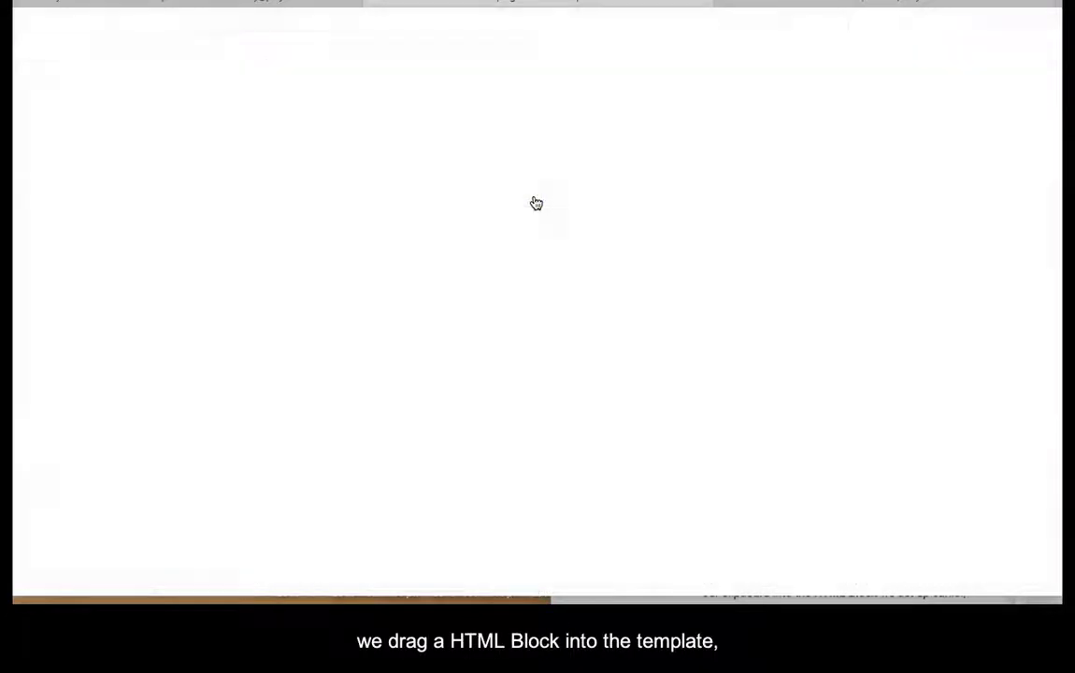
Set the email's subject line to Playable Tutorial
scroll(536, 203, "down", 6)
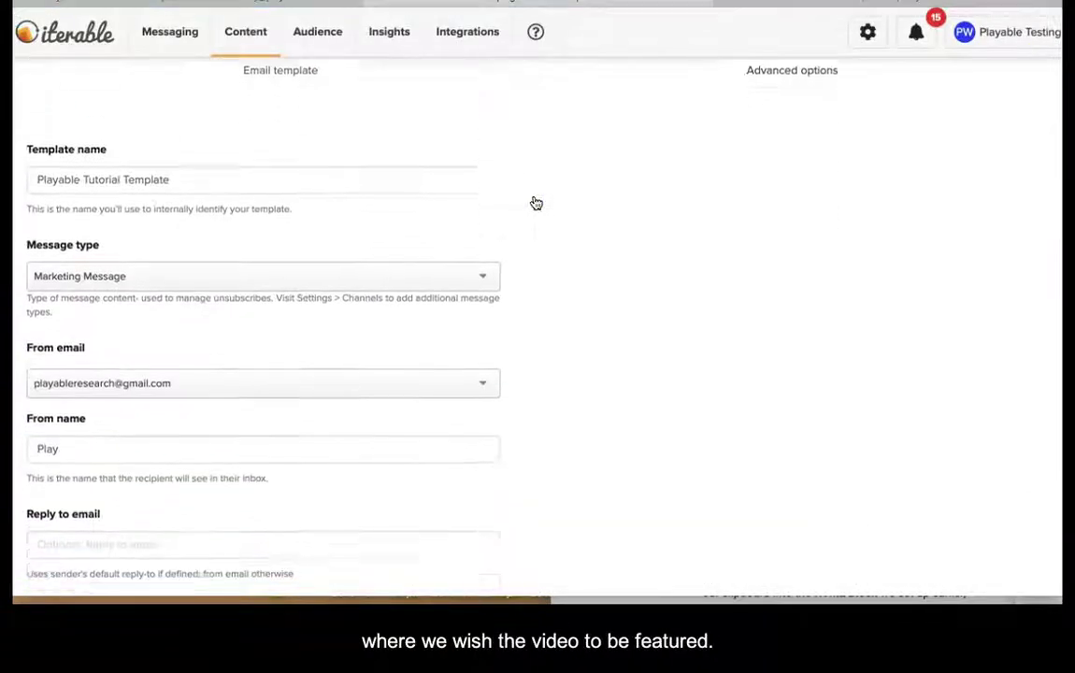
scroll(535, 203, "down", 3)
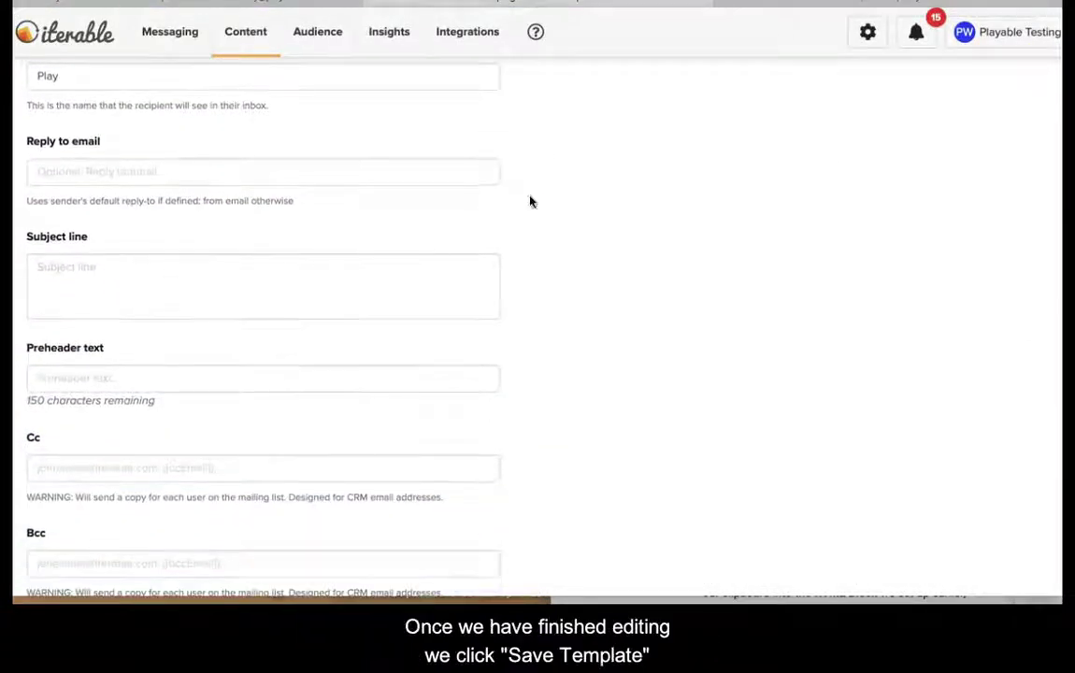
left_click(122, 257)
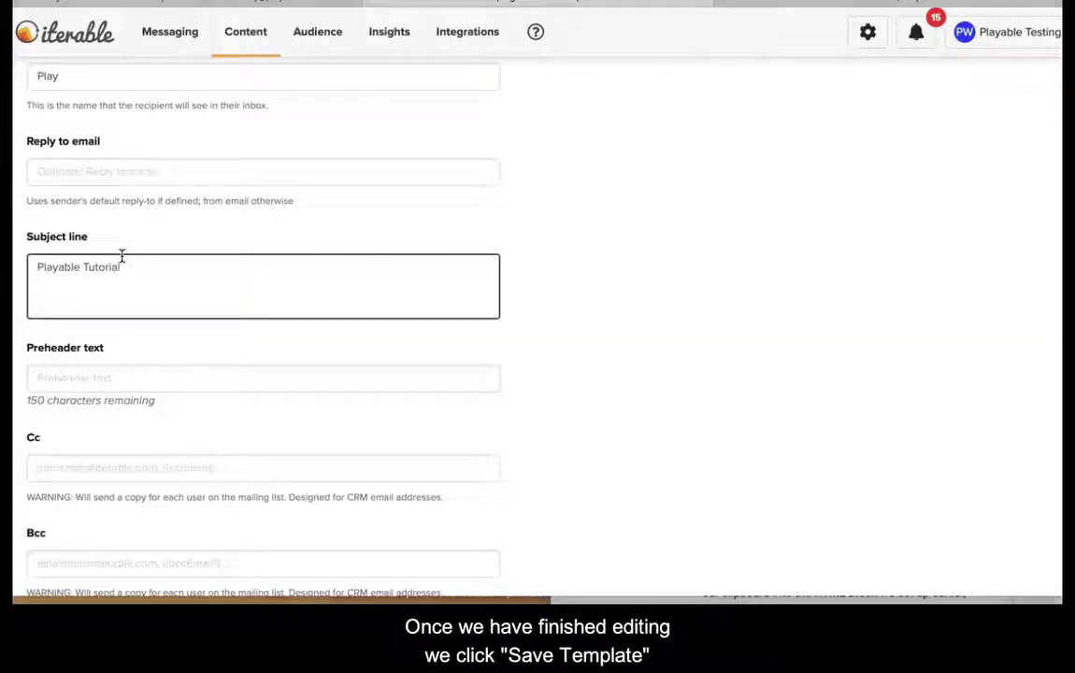
Place an HTML block above the email's image and save the template
scroll(668, 312, "down", 10)
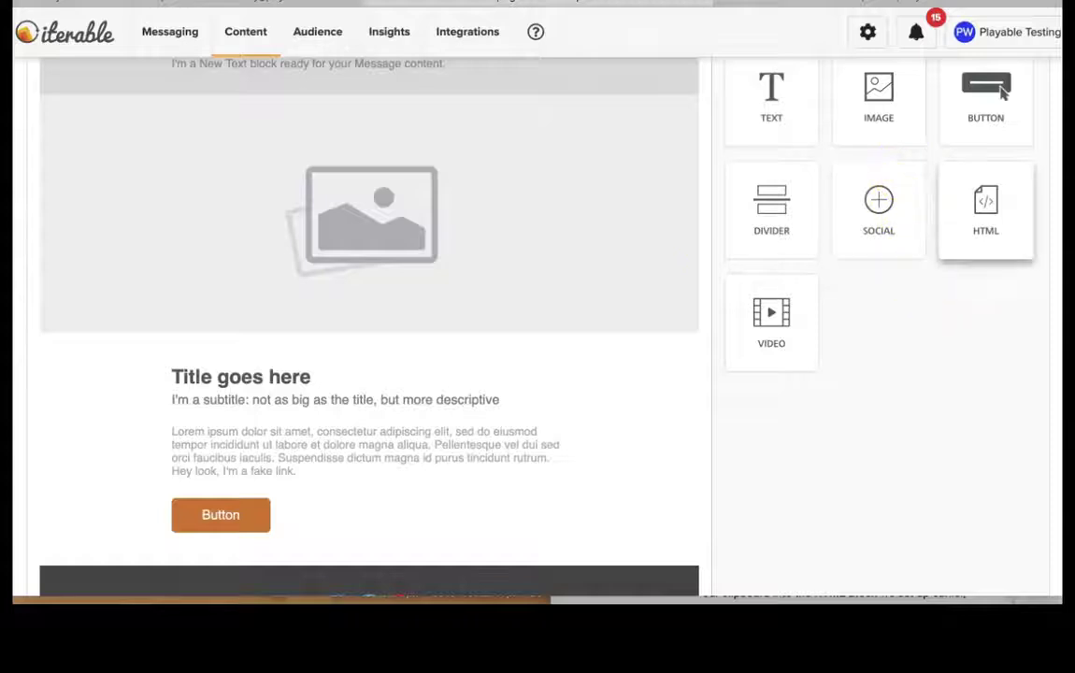
left_click_drag(986, 210, 301, 103)
scroll(871, 380, "down", 3)
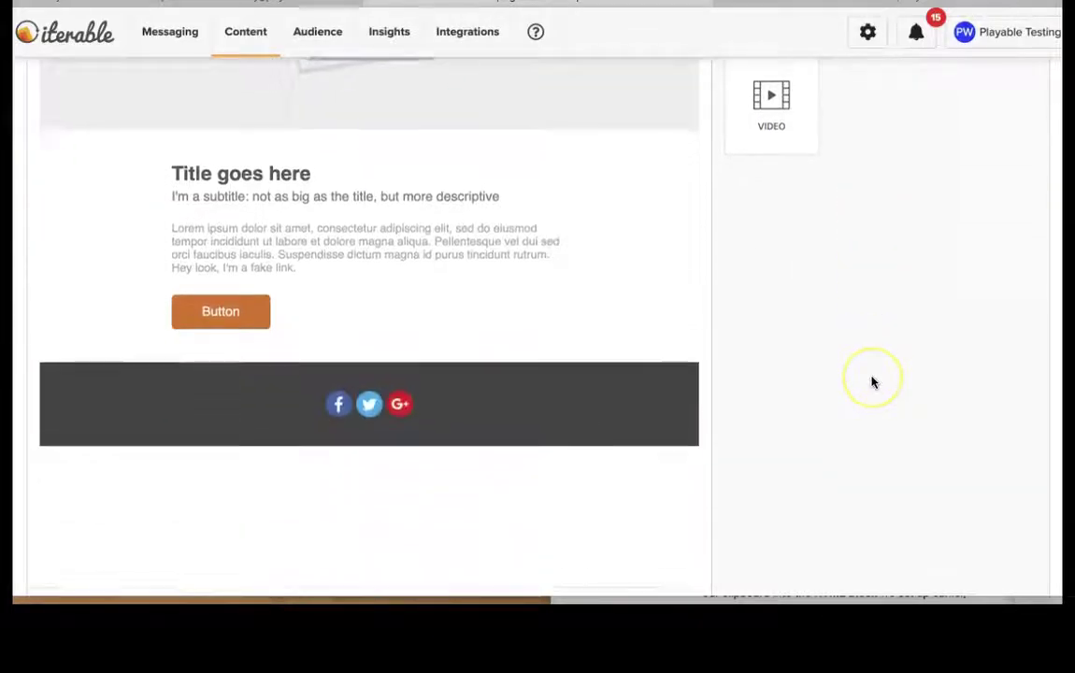
scroll(871, 381, "down", 2)
left_click(995, 545)
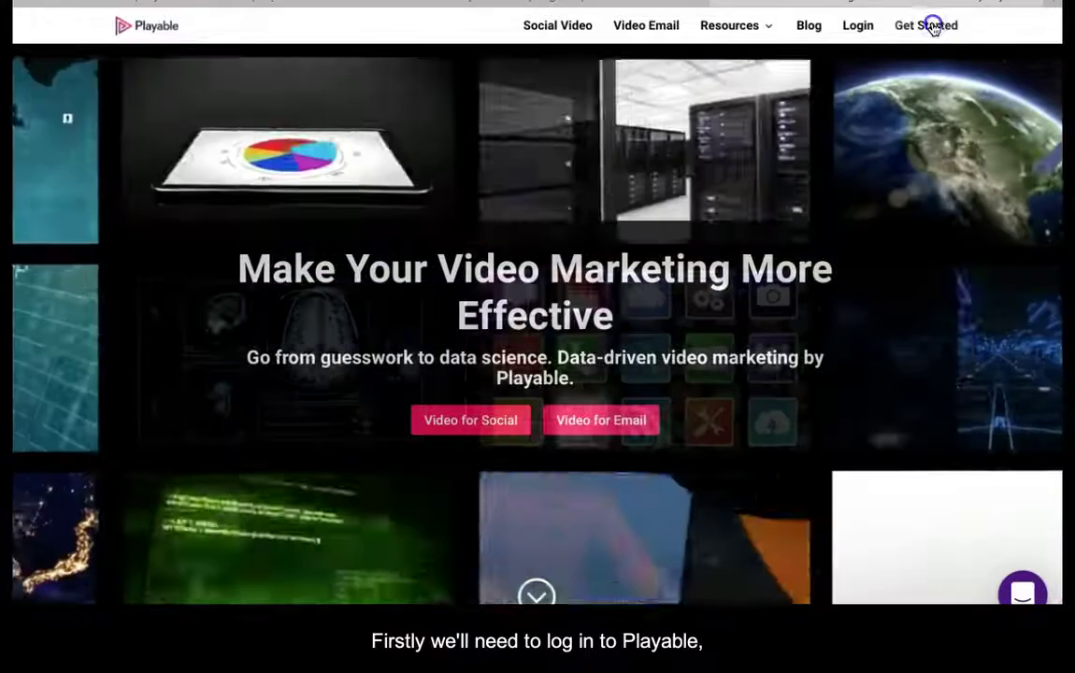
Go to Playable's Get Started page and sign in to the Welcome back dashboard
left_click(930, 25)
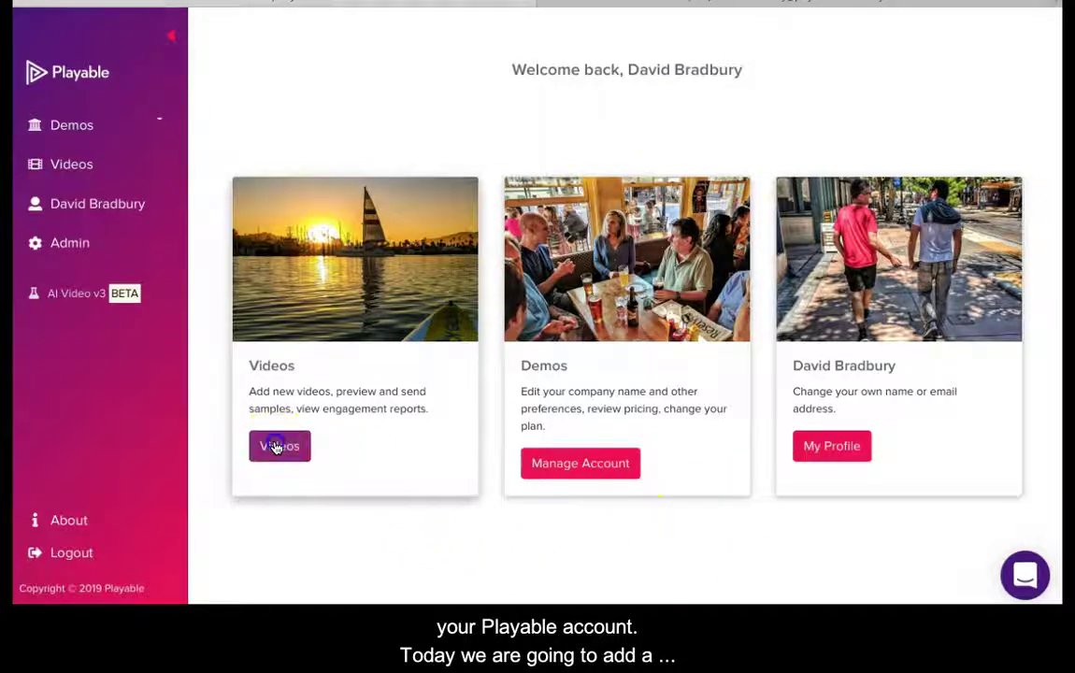
Add a new Playable video titled Playable Tutorial with a 600 px output width
left_click(276, 447)
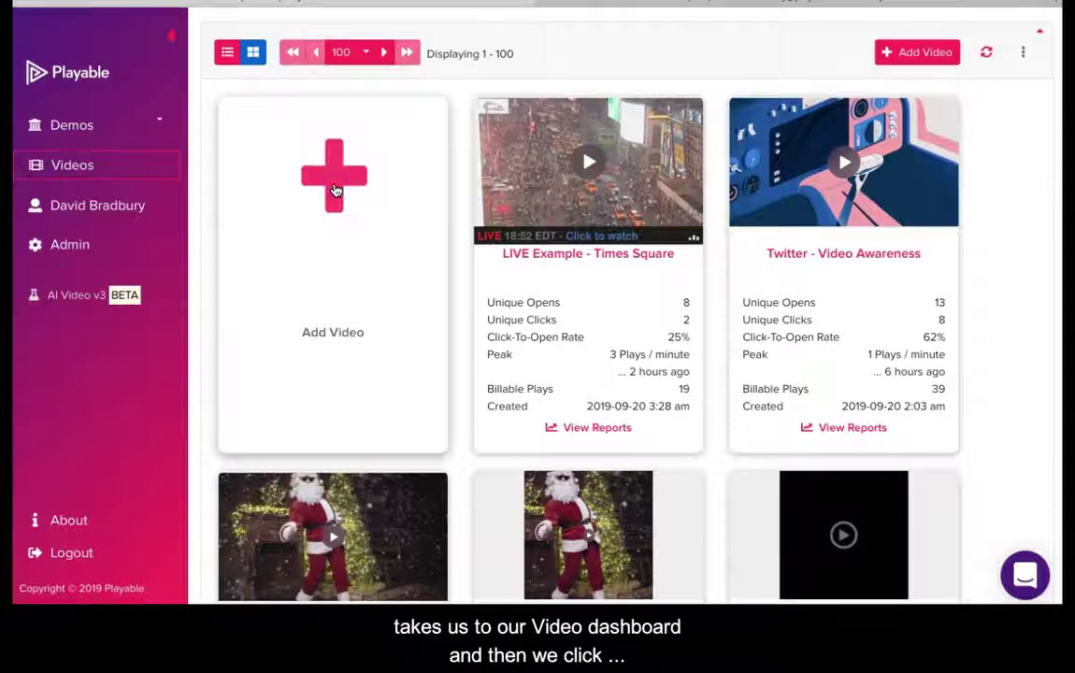
left_click(333, 183)
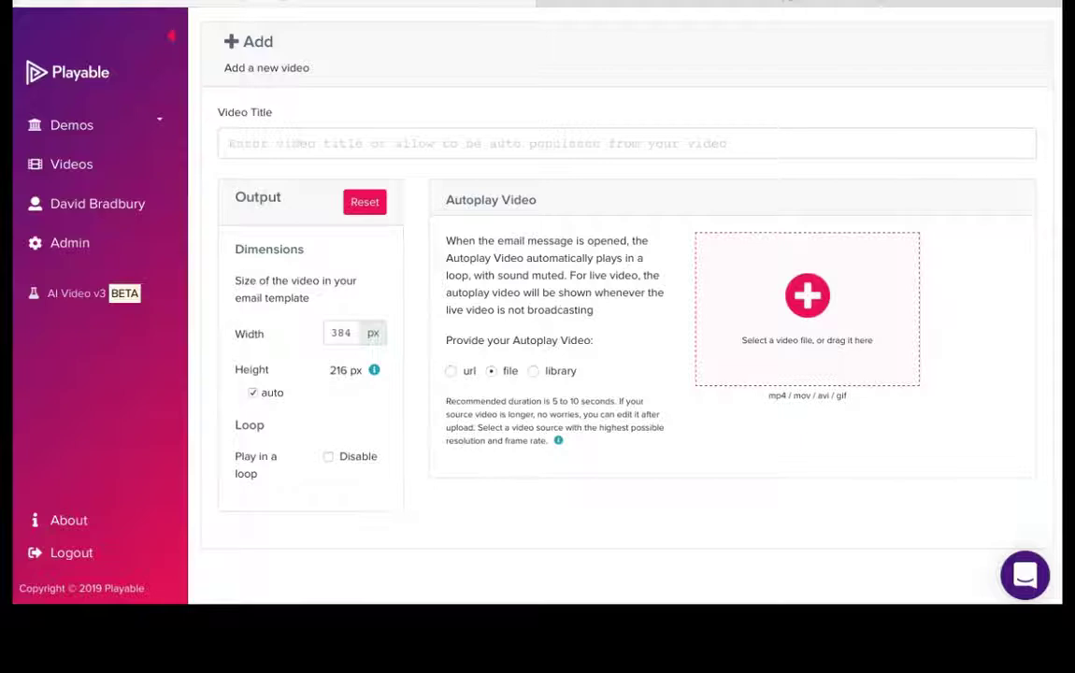
left_click(246, 144)
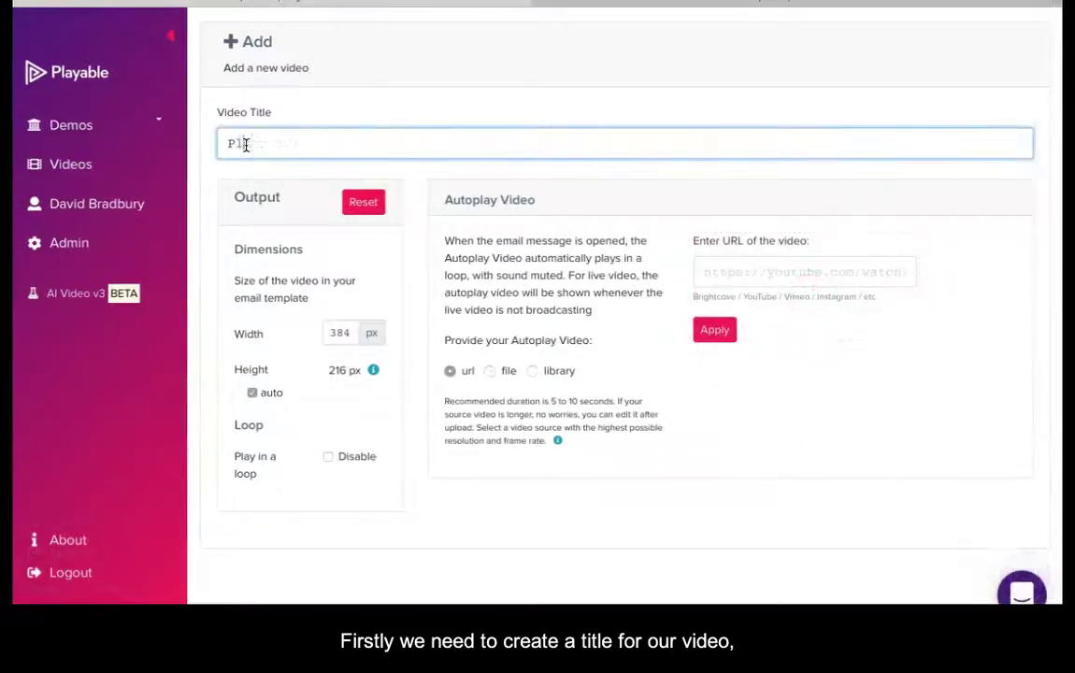
type("Playable Tut")
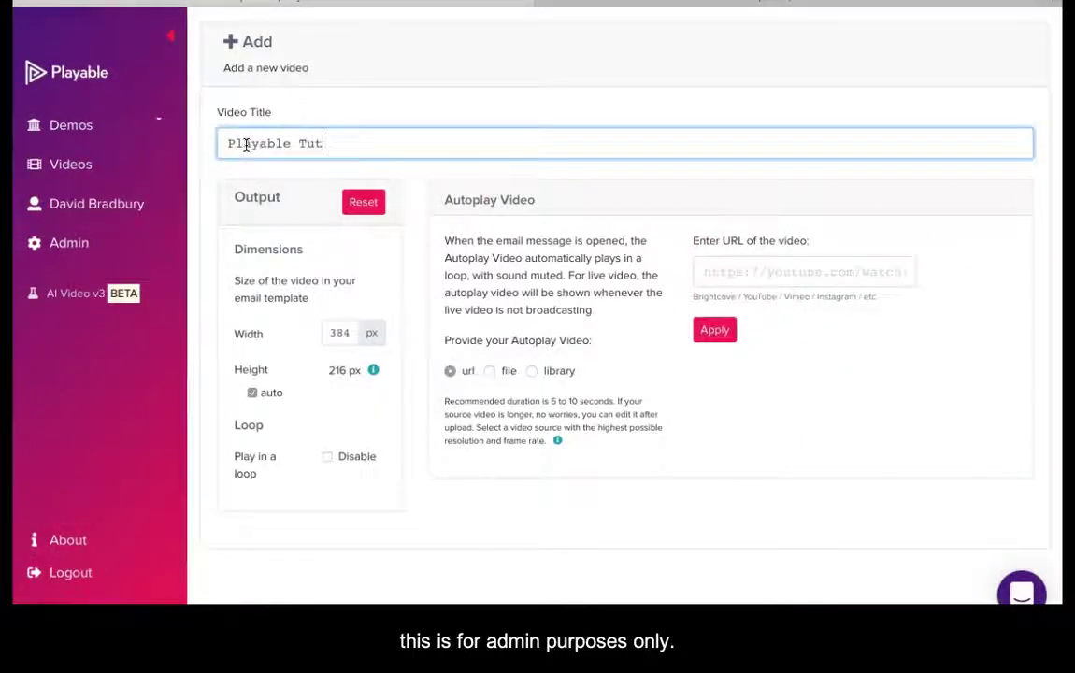
type("orial")
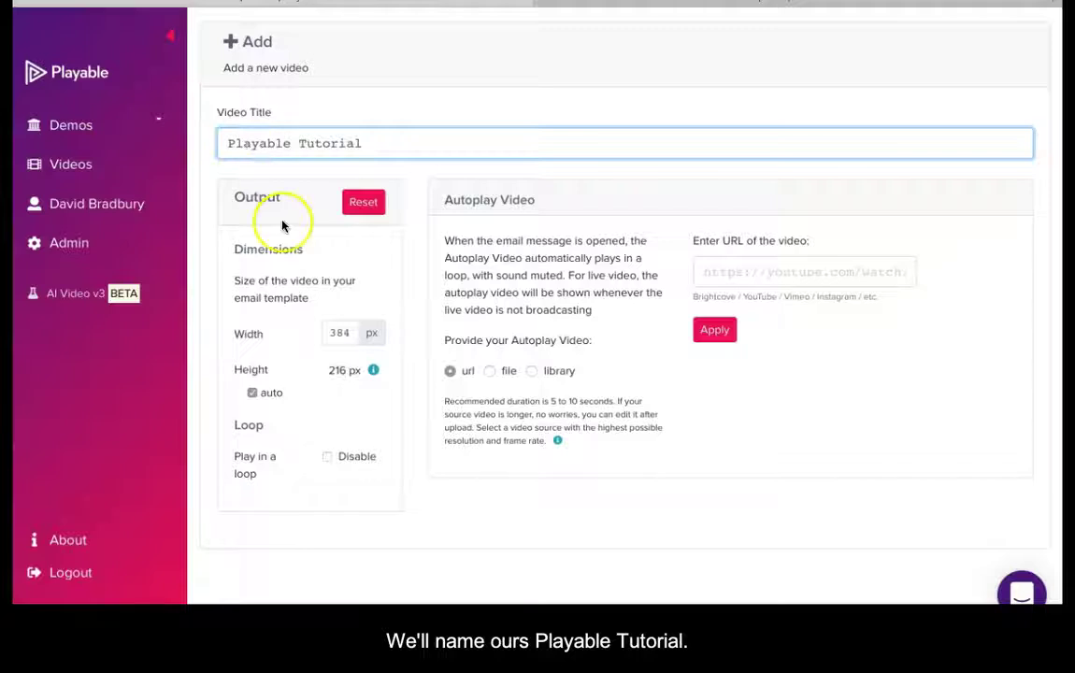
left_click(335, 331)
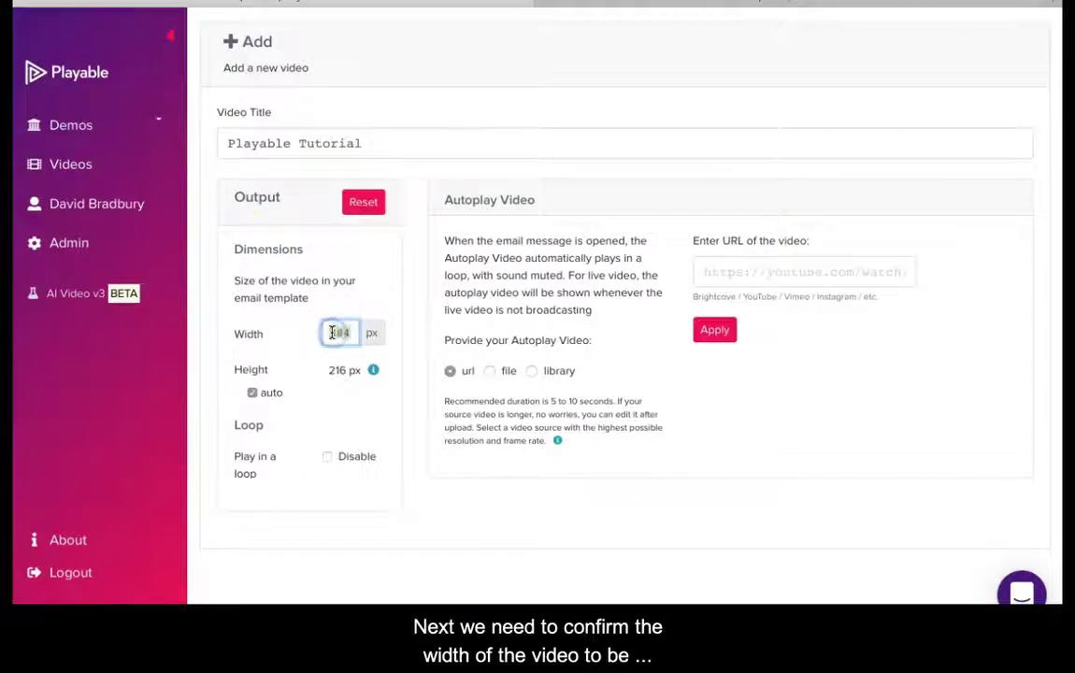
type("600")
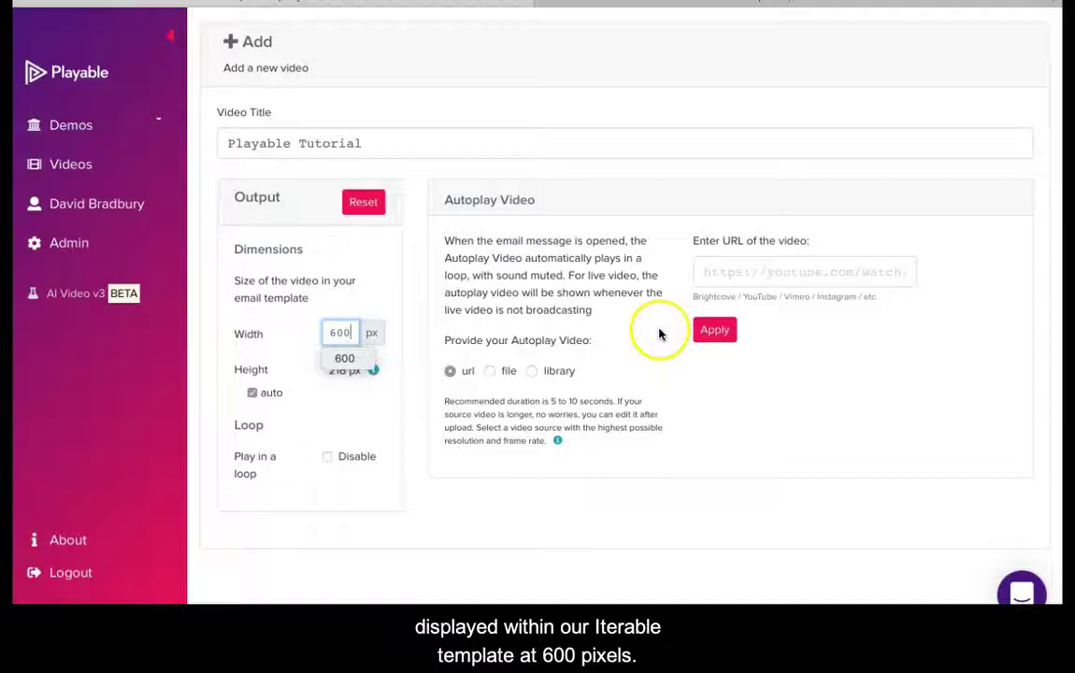
key("Escape")
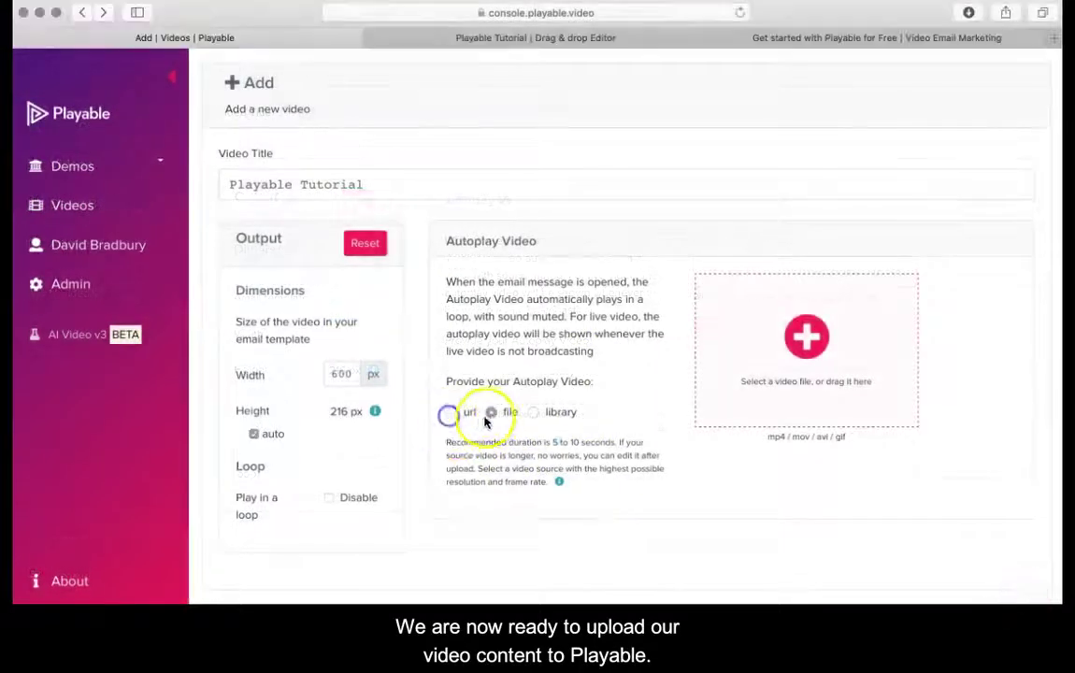
Upload 'video email powered by Playable.mp4' as the video file and follow its processing
left_click(788, 520)
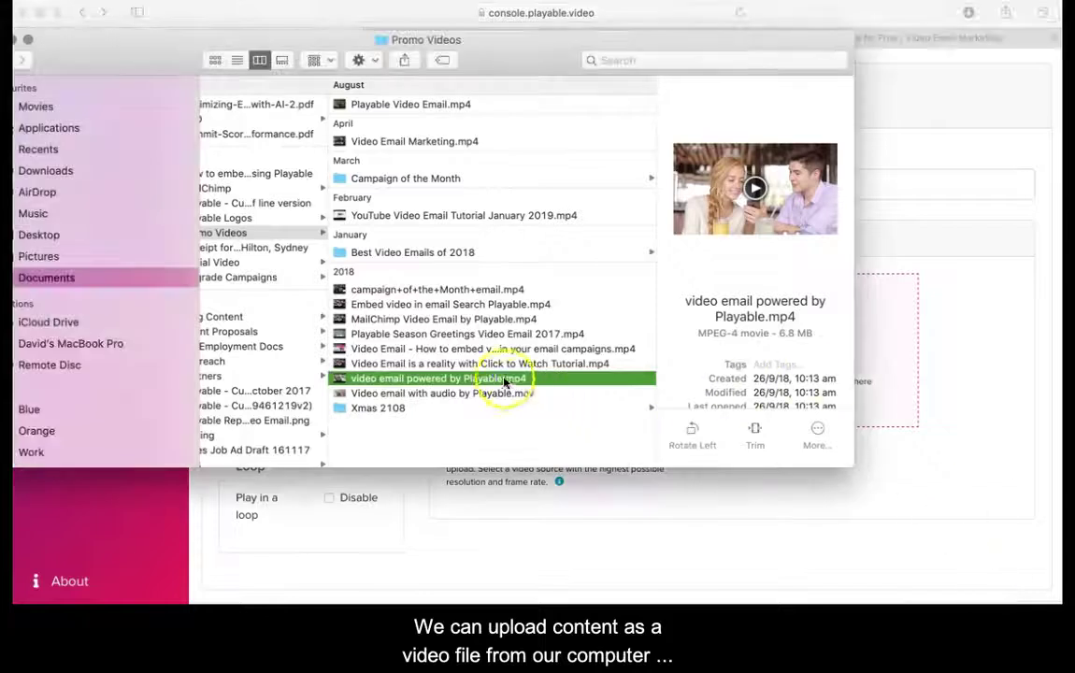
left_click_drag(505, 380, 904, 367)
left_click(533, 47)
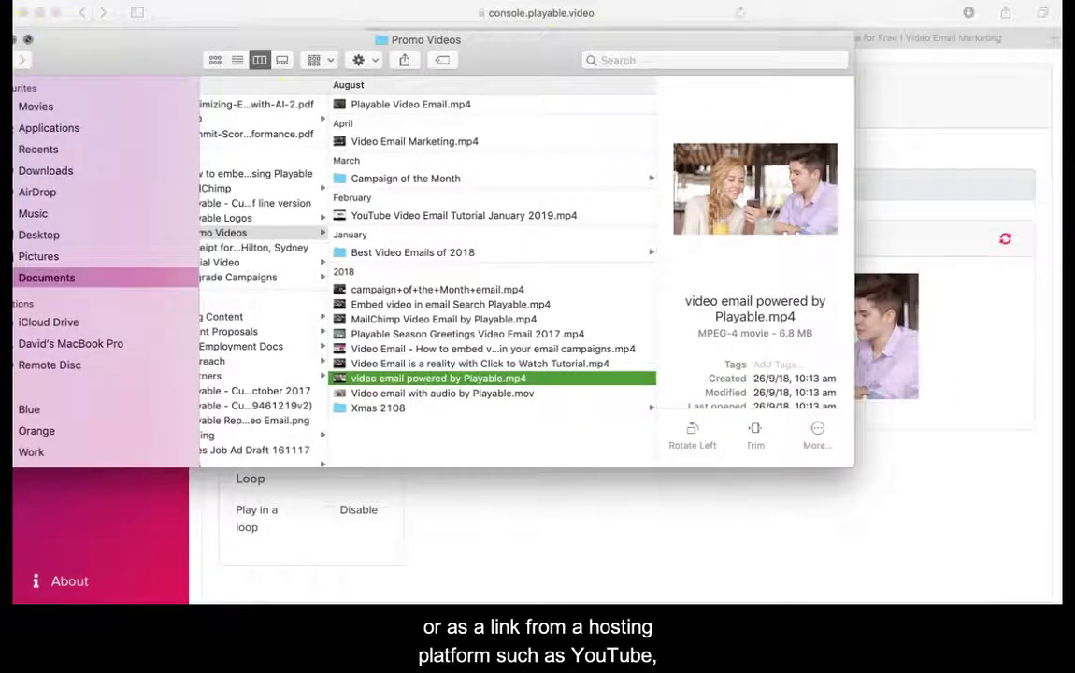
left_click(816, 143)
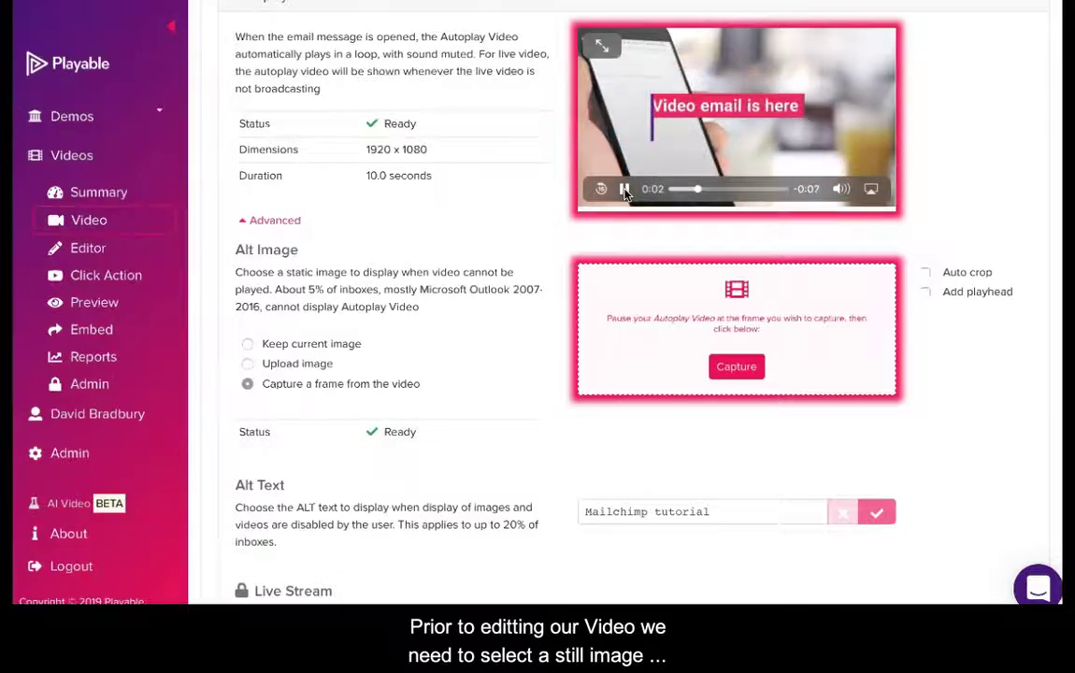
Capture the paused 'Try it for free' frame as the alt image, then open the Editor
left_click(624, 189)
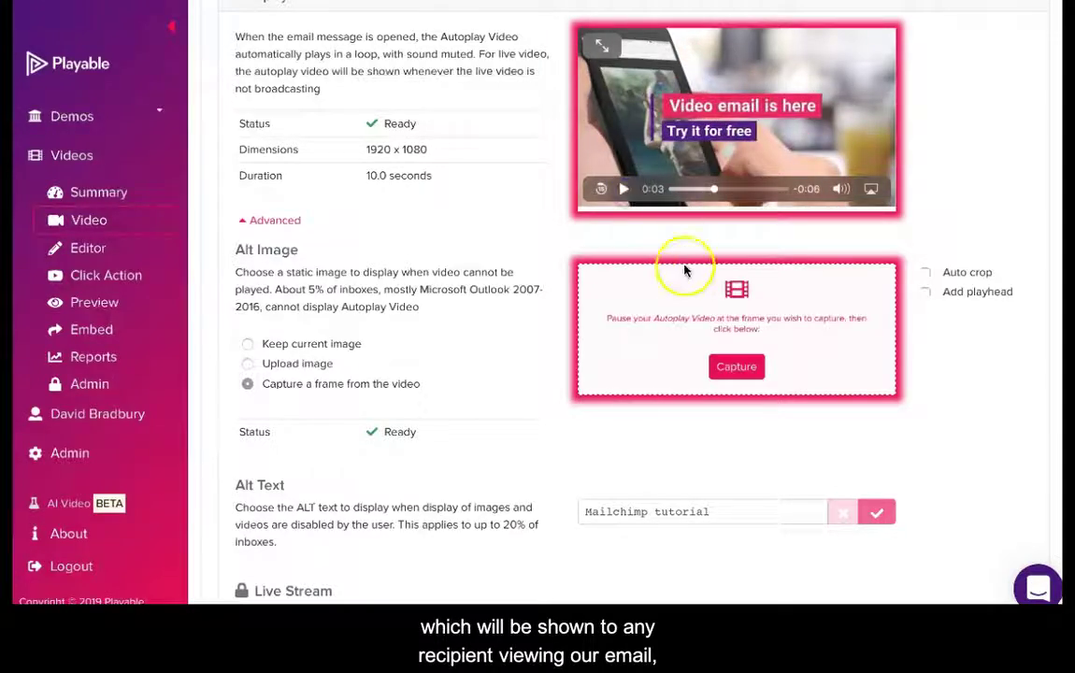
left_click(731, 365)
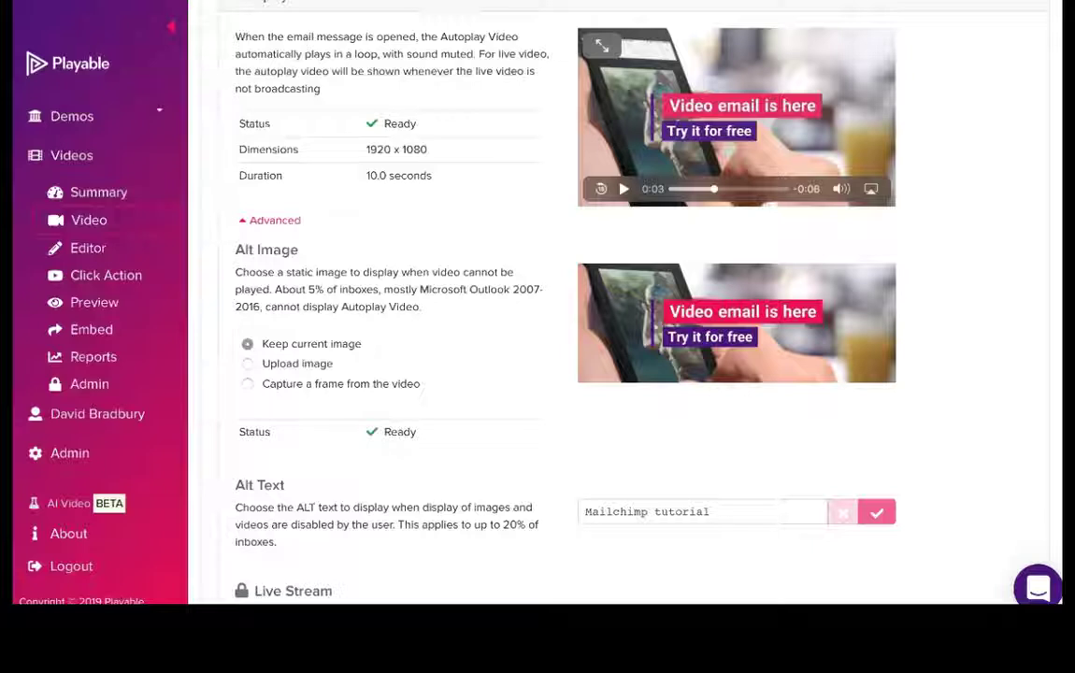
left_click(94, 248)
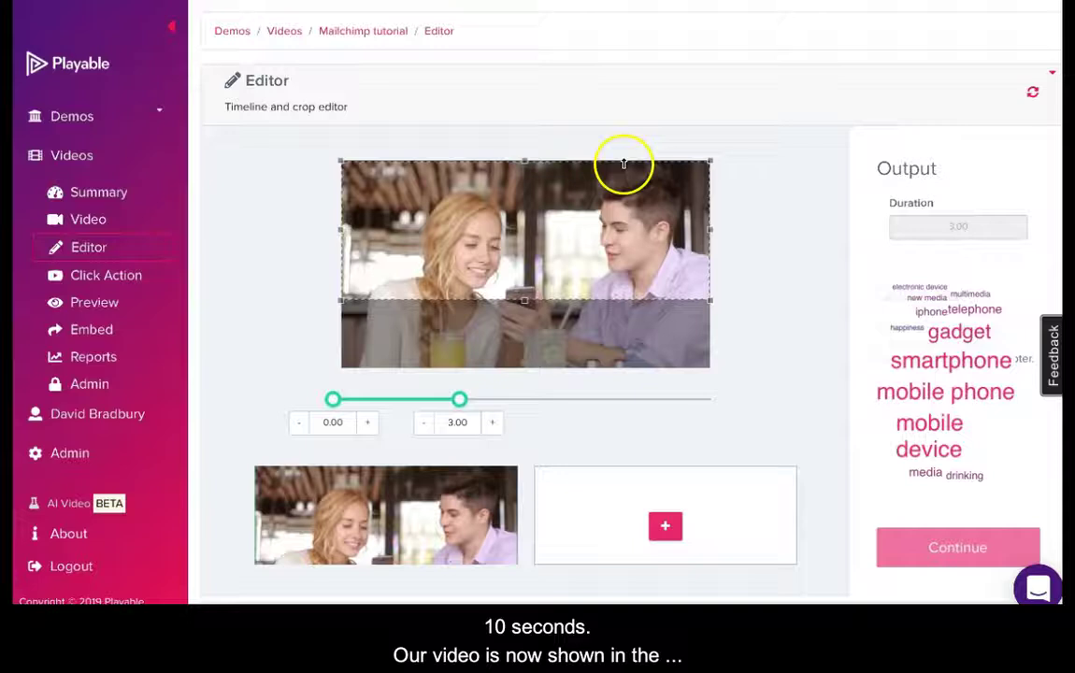
Shift the crop down, add a second clip trimmed to 0.30–9.80 s, and continue
left_click_drag(624, 160, 620, 185)
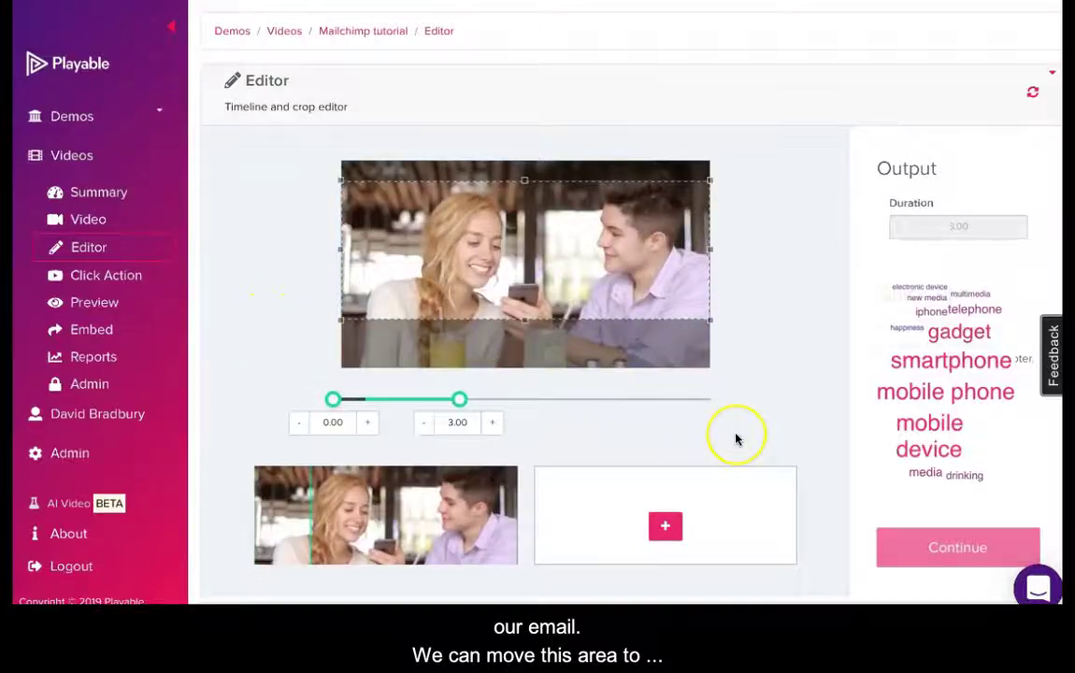
left_click(665, 526)
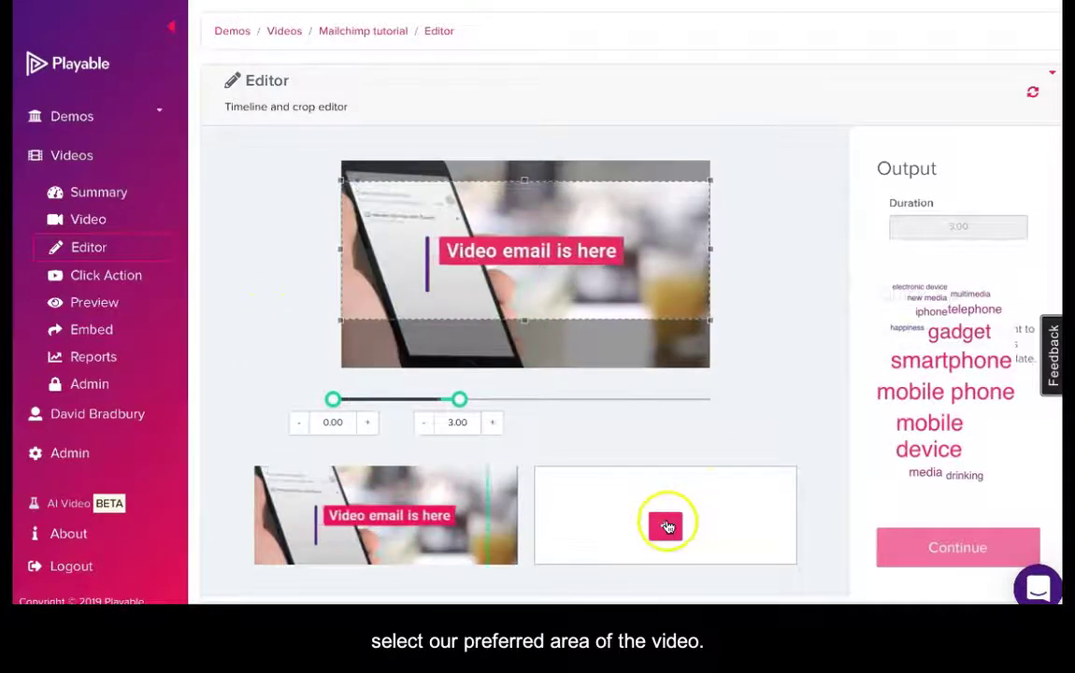
left_click_drag(567, 402, 660, 399)
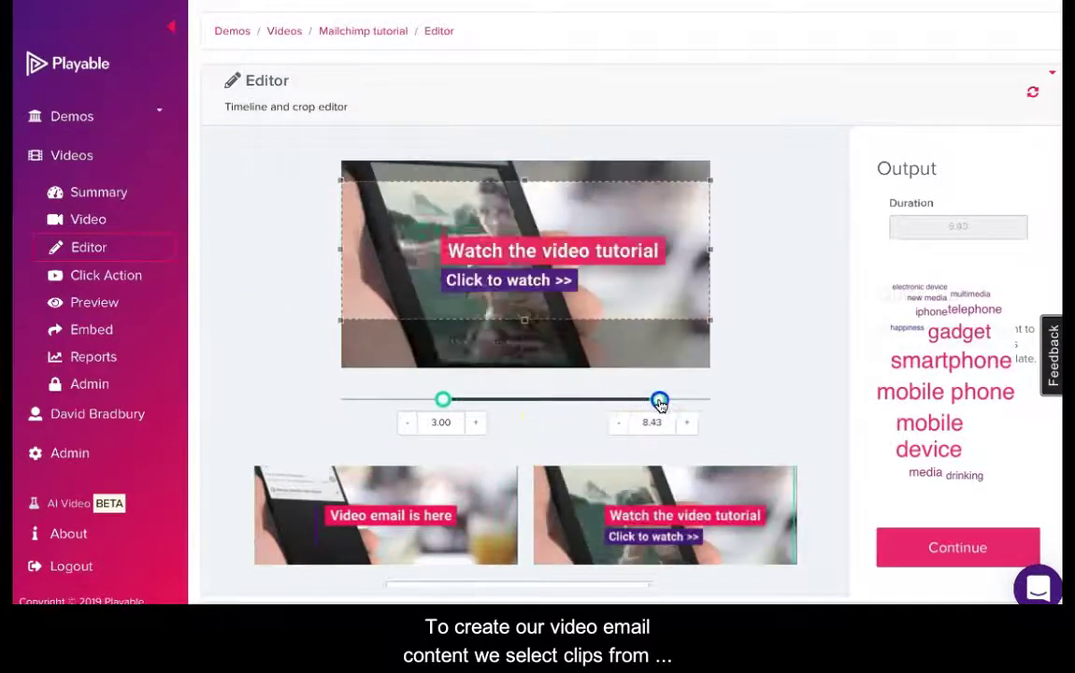
left_click_drag(443, 399, 340, 403)
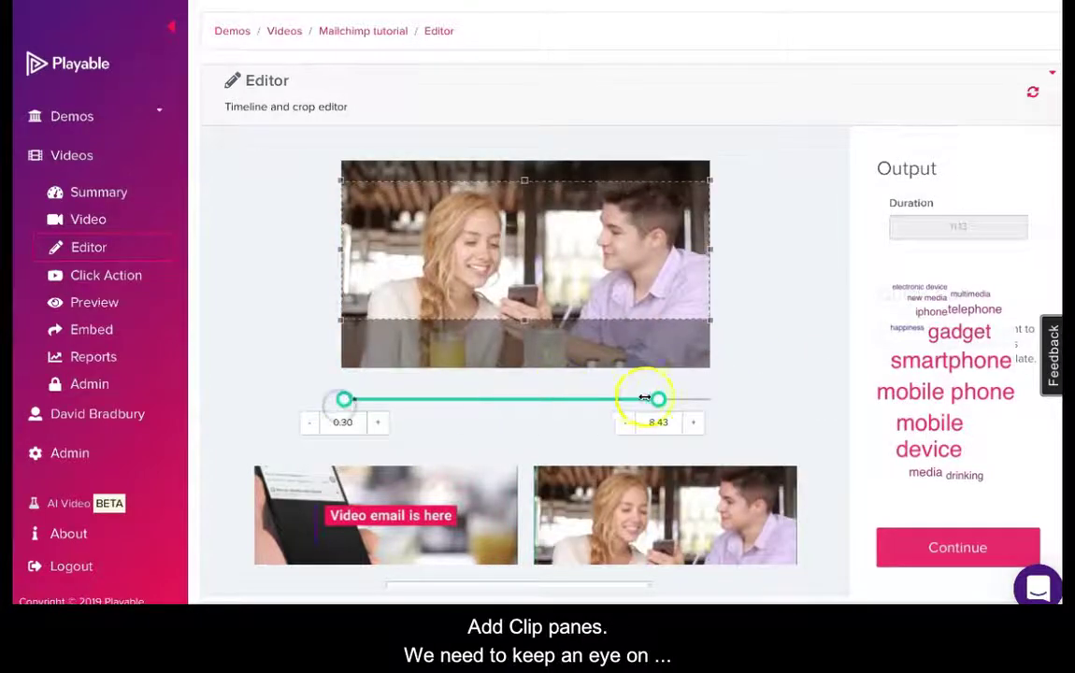
left_click_drag(659, 399, 710, 399)
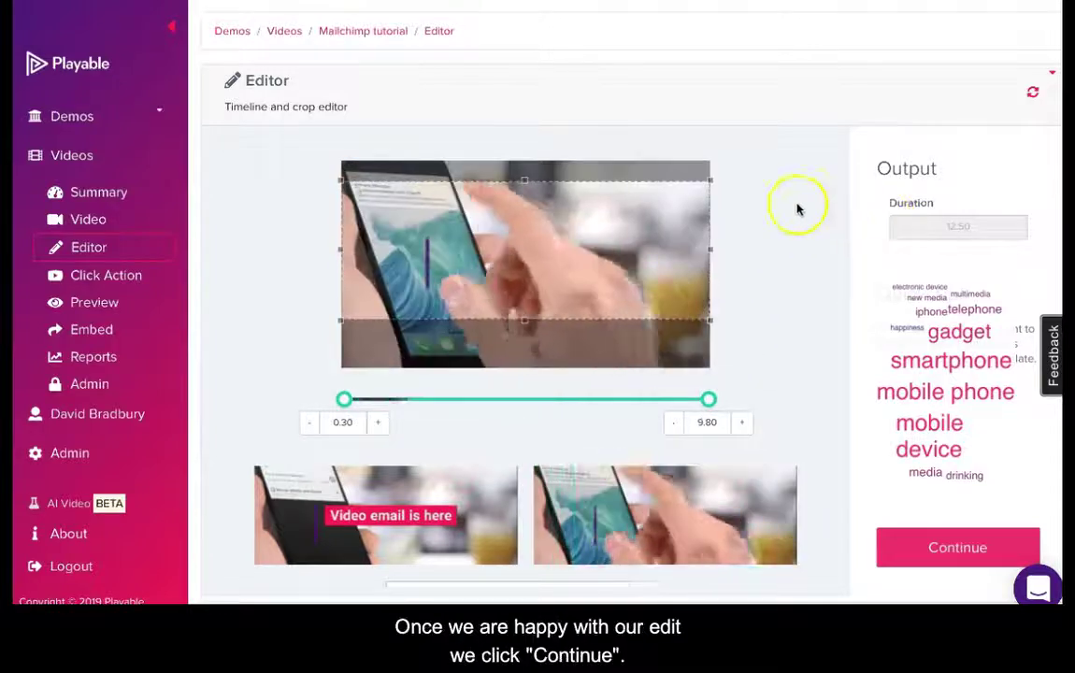
left_click(923, 553)
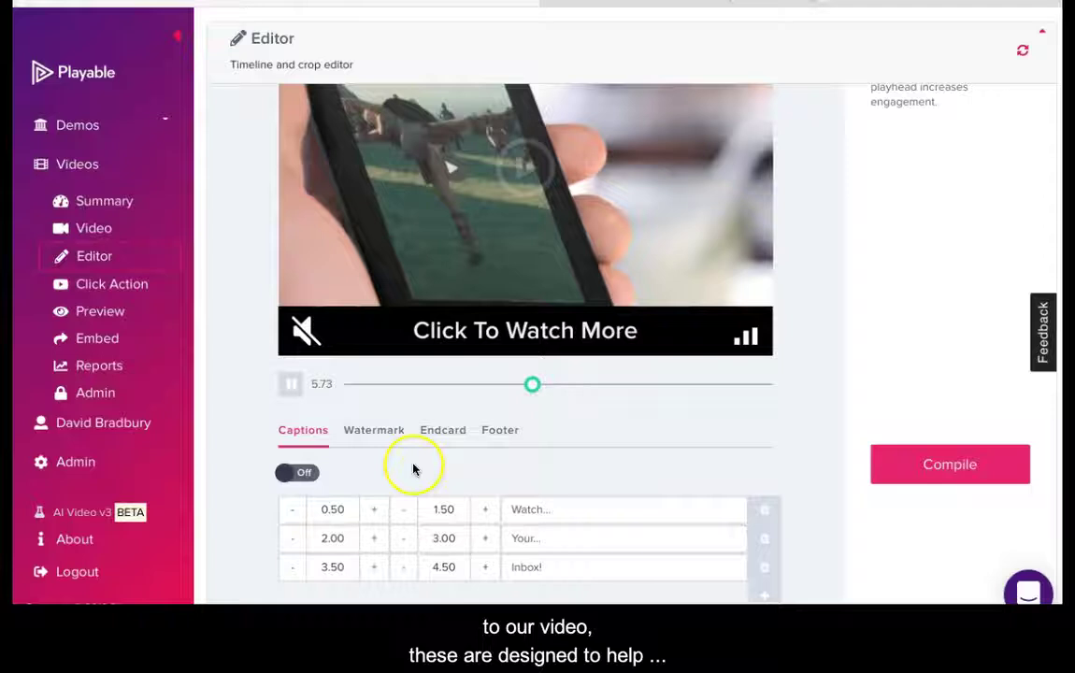
Turn captions on and switch the endcard off
left_click(304, 474)
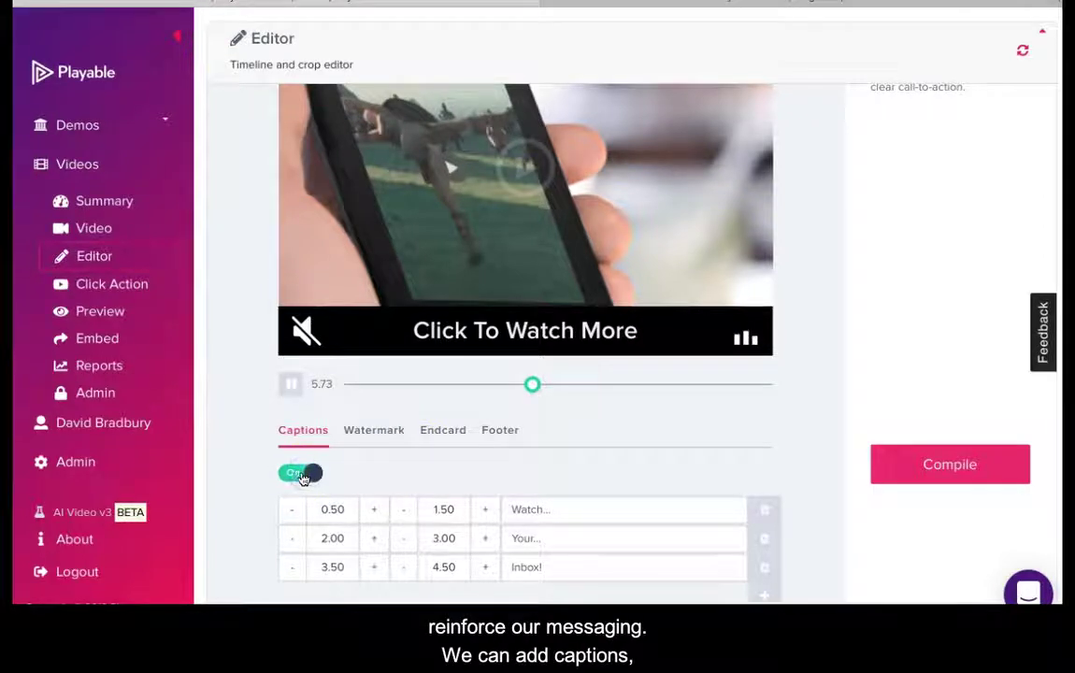
left_click(319, 477)
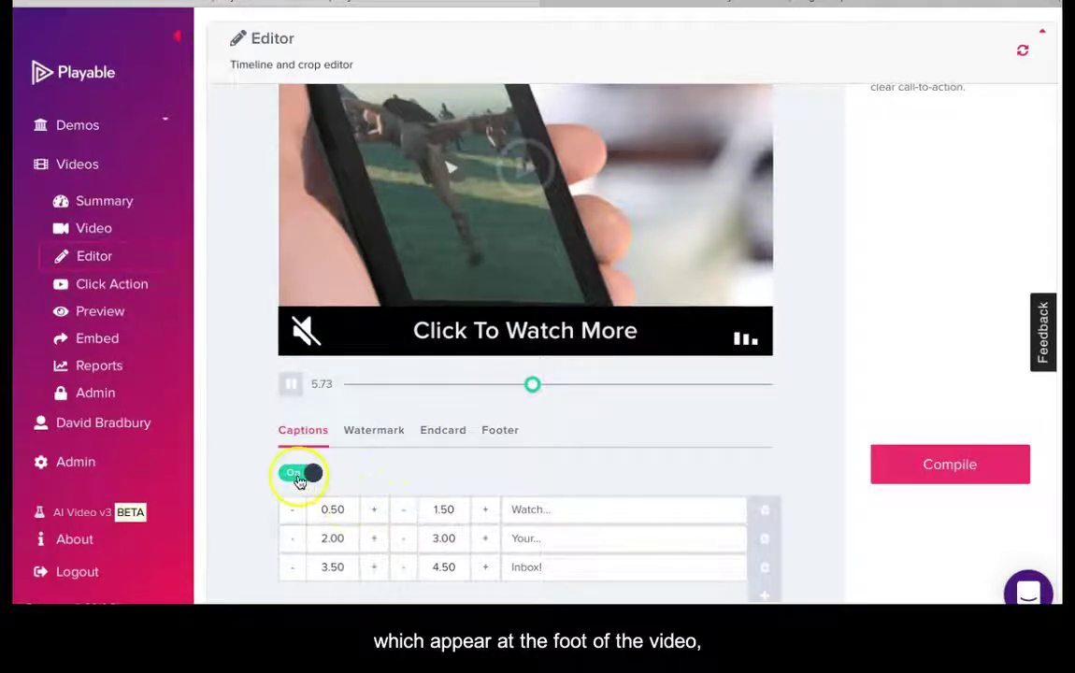
left_click(384, 437)
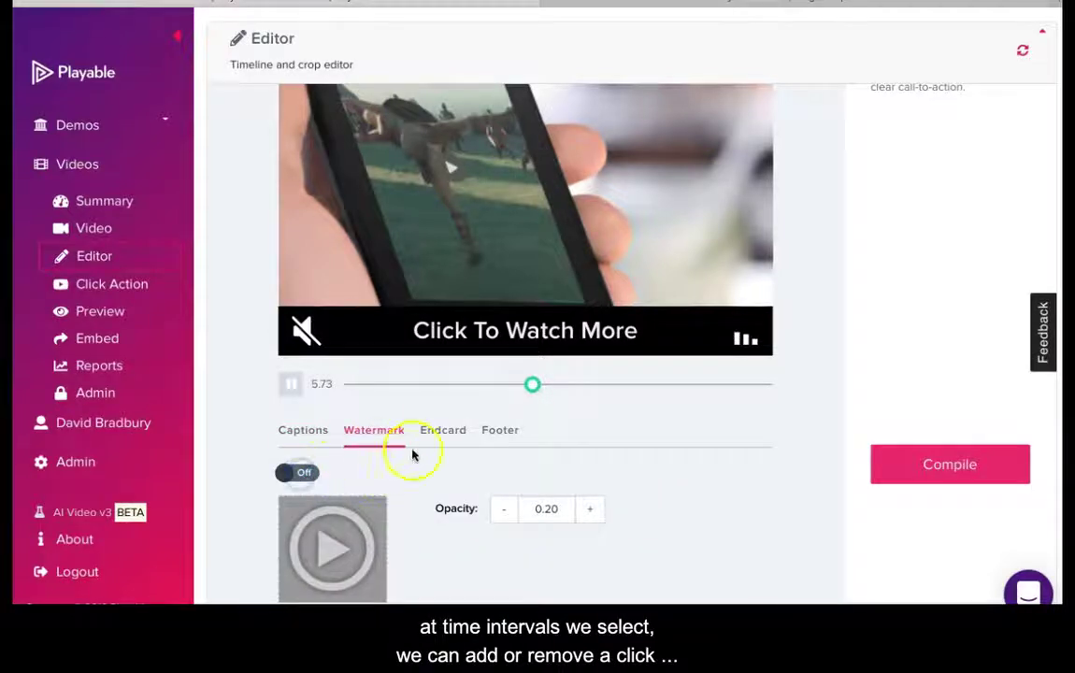
left_click(437, 432)
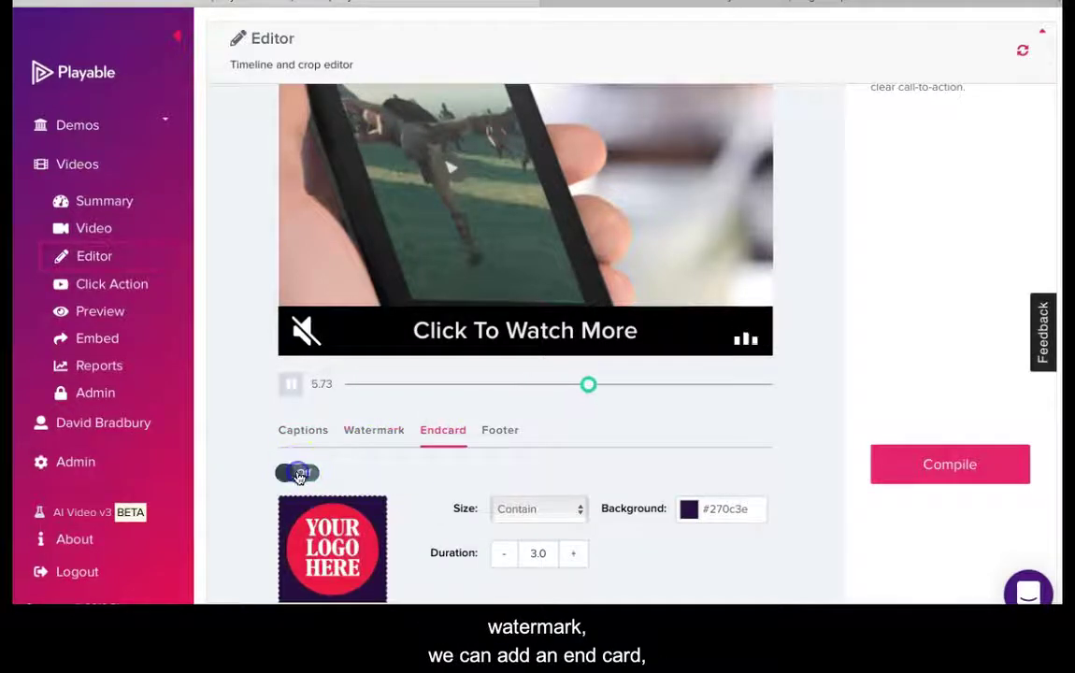
left_click(299, 473)
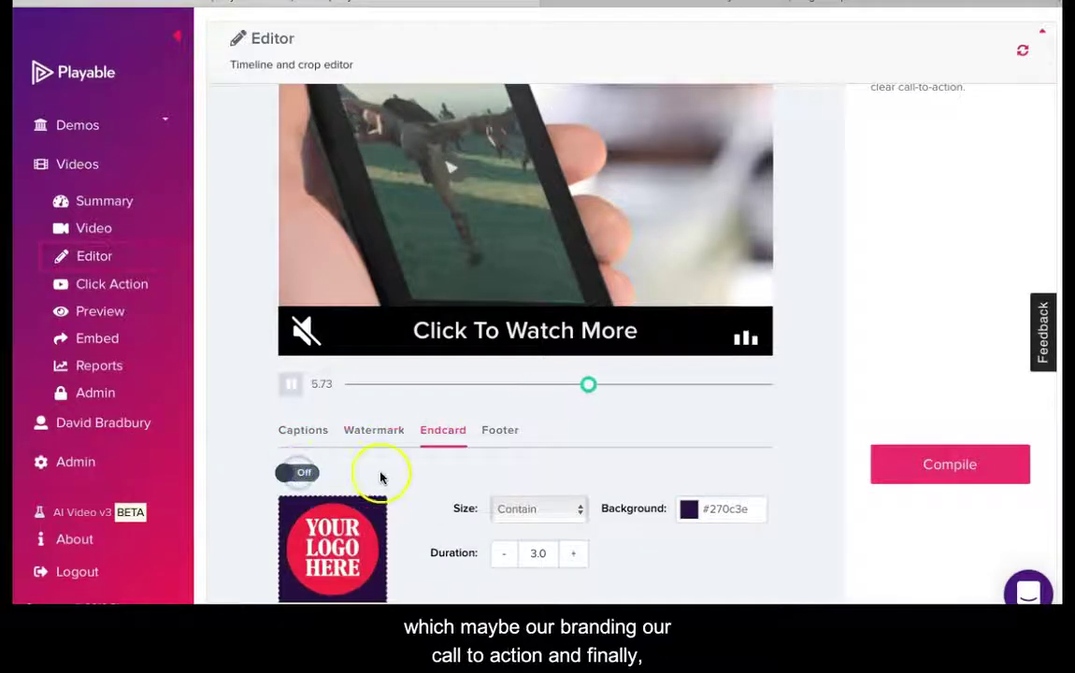
Clean up the footer text so it reads 'Click To Watch More'
left_click(498, 433)
left_click(668, 370)
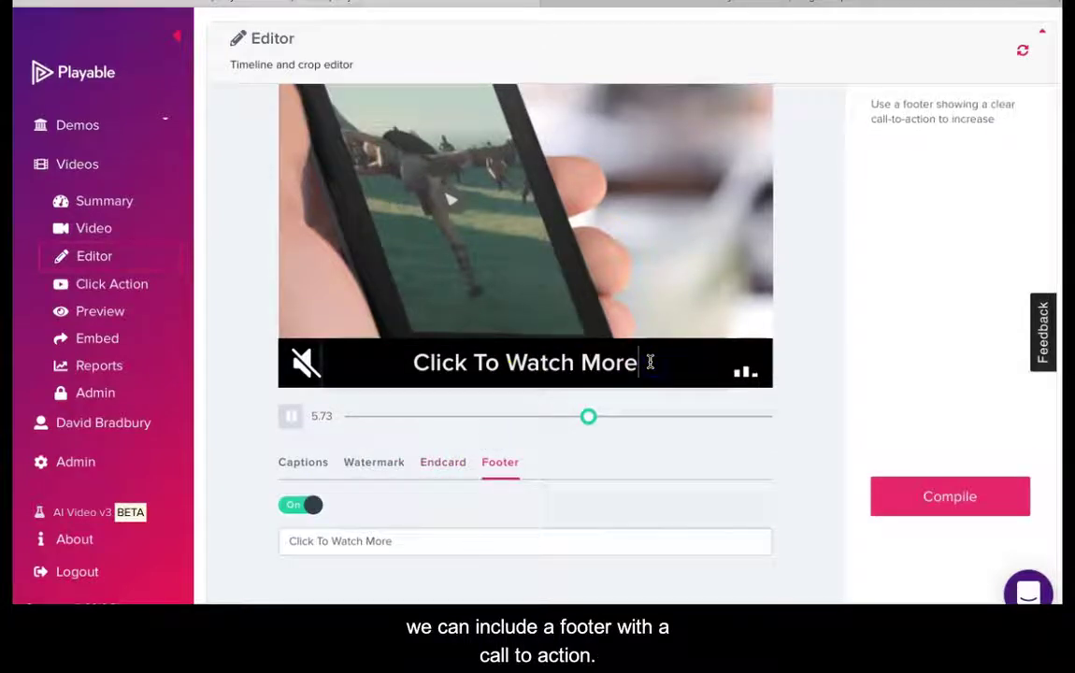
type("\\\\")
key("BackSpace")
key("BackSpace")
key("BackSpace")
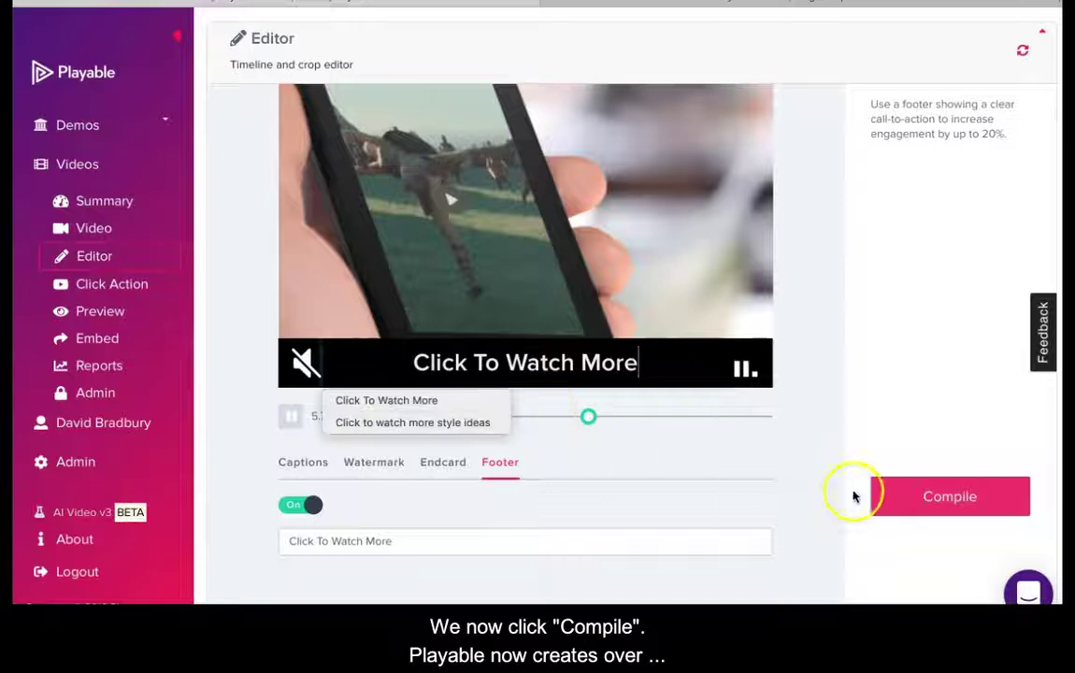
Compile the edited Playable Tutorial video
left_click(882, 505)
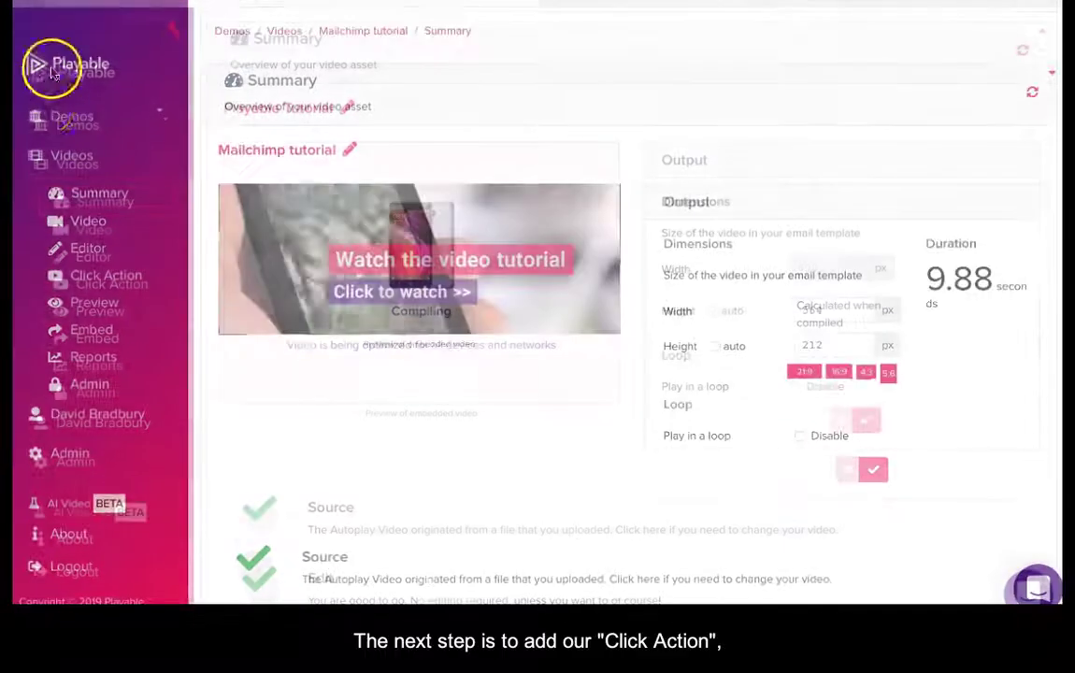
left_click(99, 277)
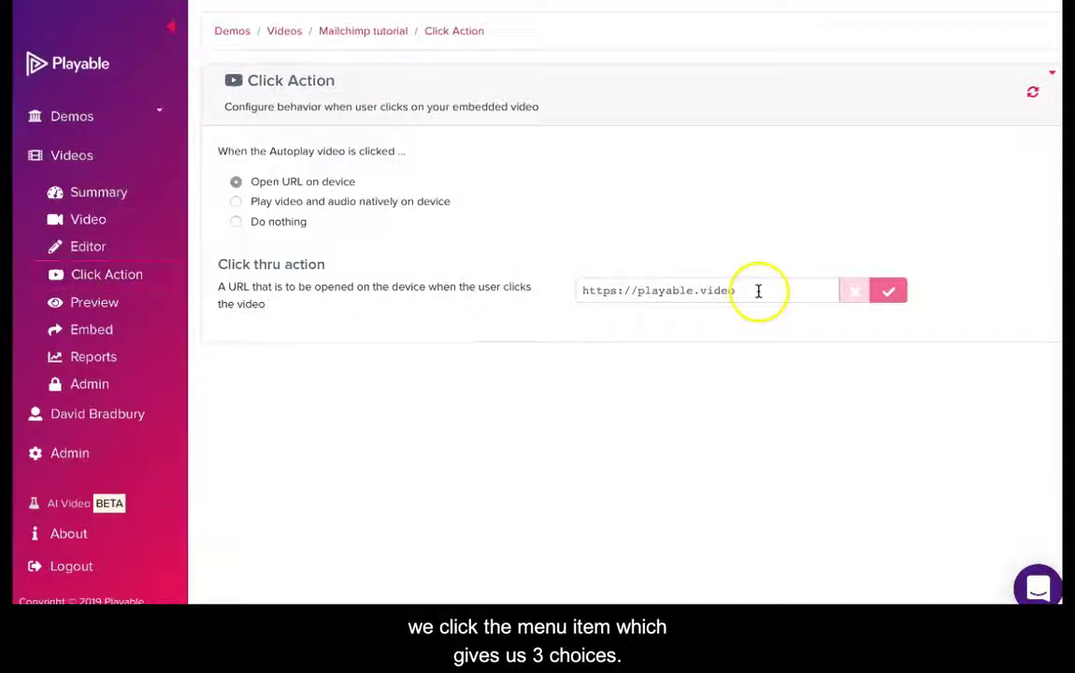
left_click(758, 291)
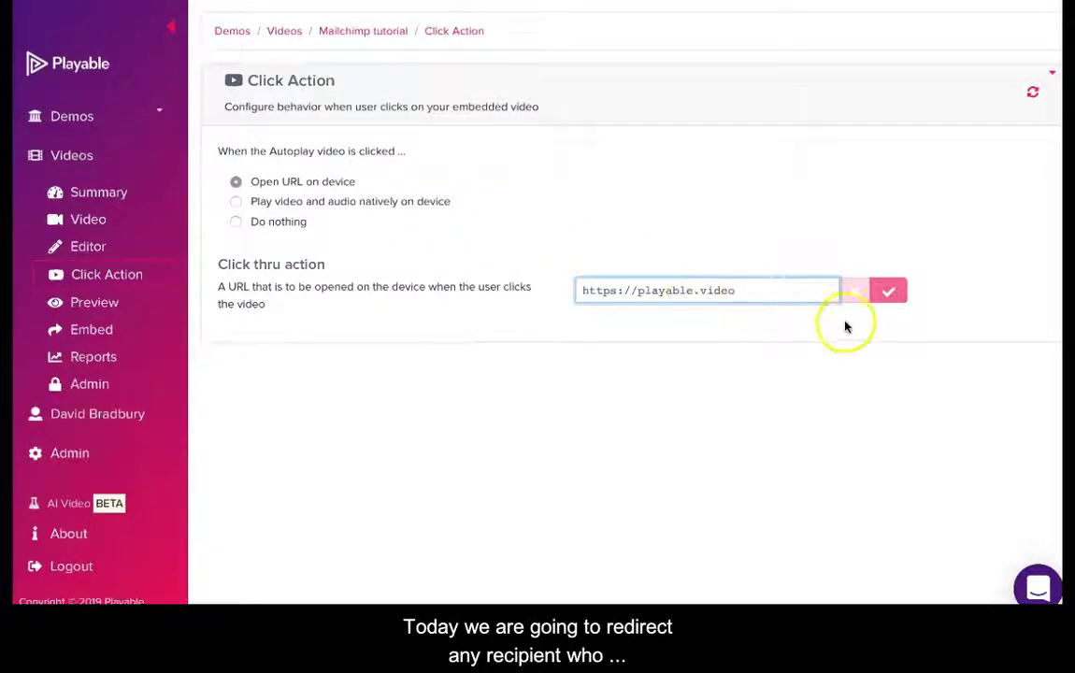
left_click(890, 295)
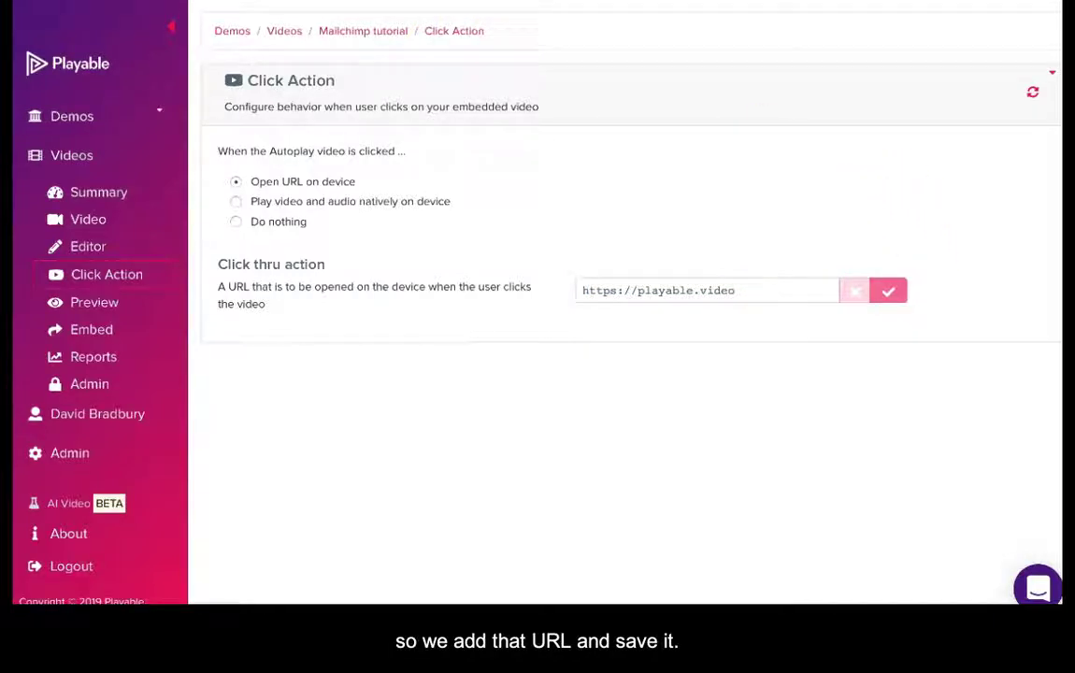
left_click(94, 301)
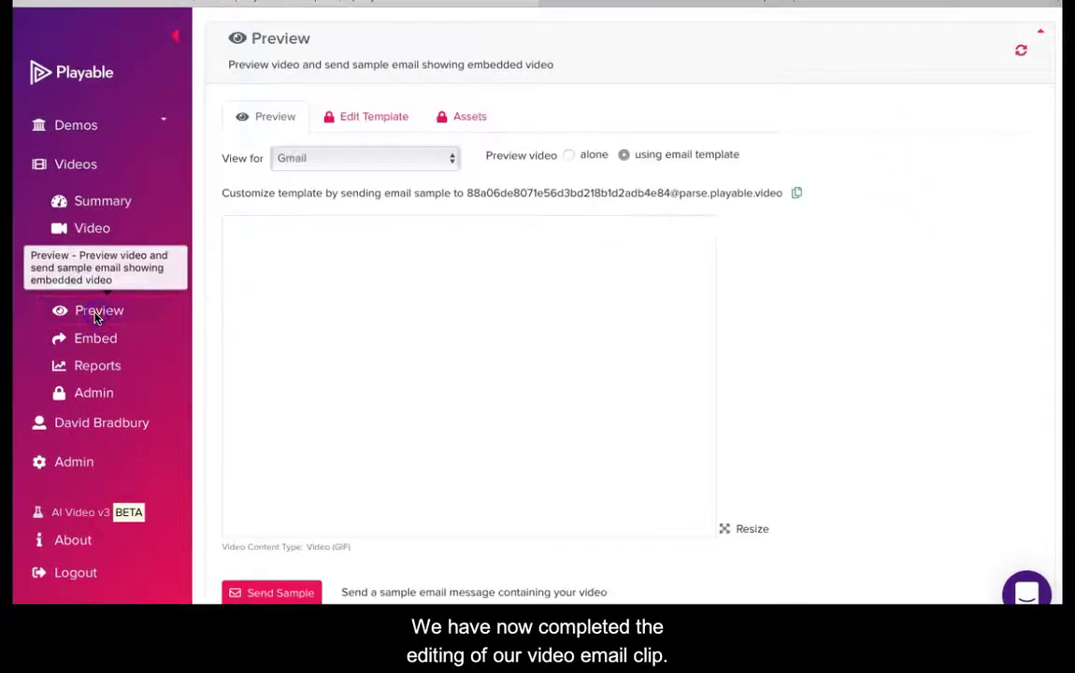
Preview the Playable video email for Outlook.com and send a sample email to colleagues
left_click(451, 163)
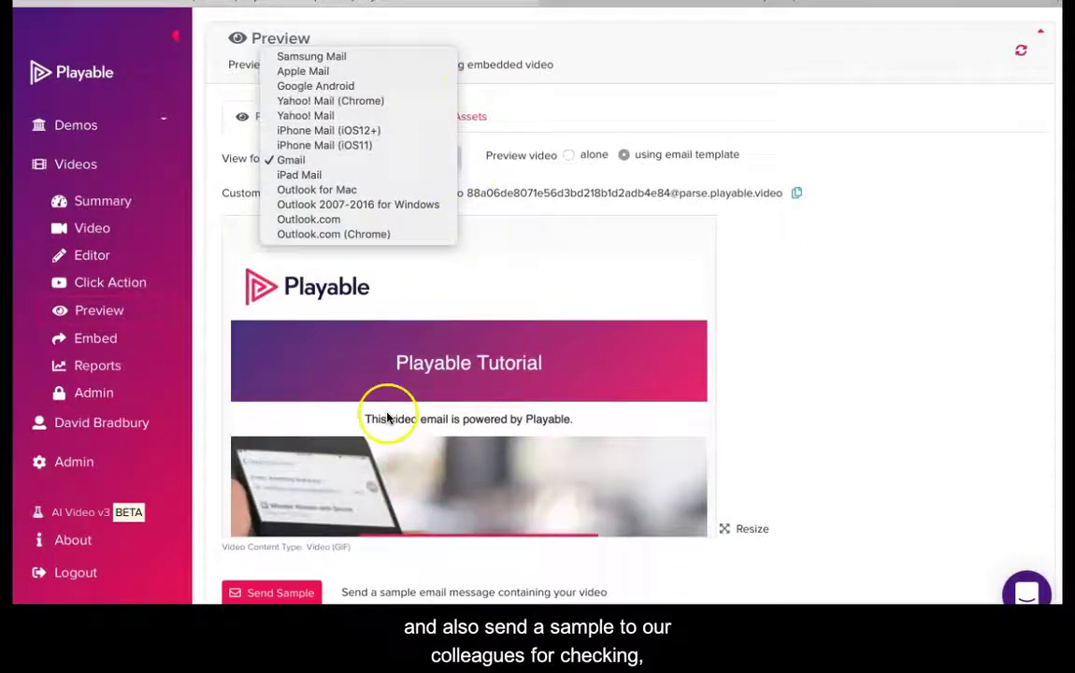
left_click(294, 586)
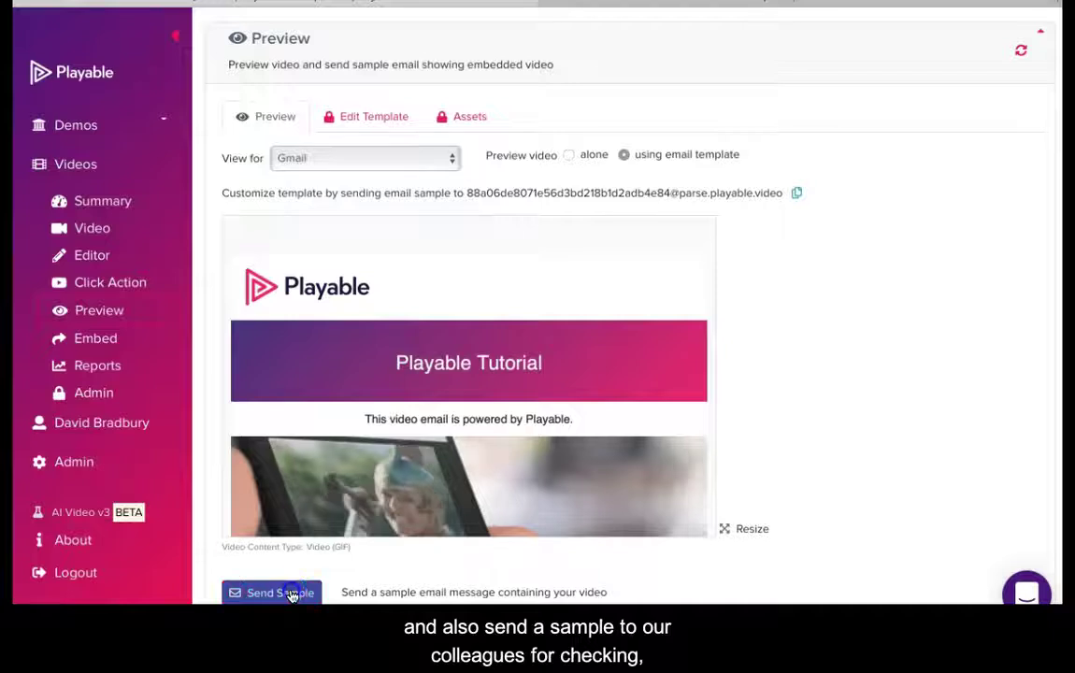
left_click(289, 591)
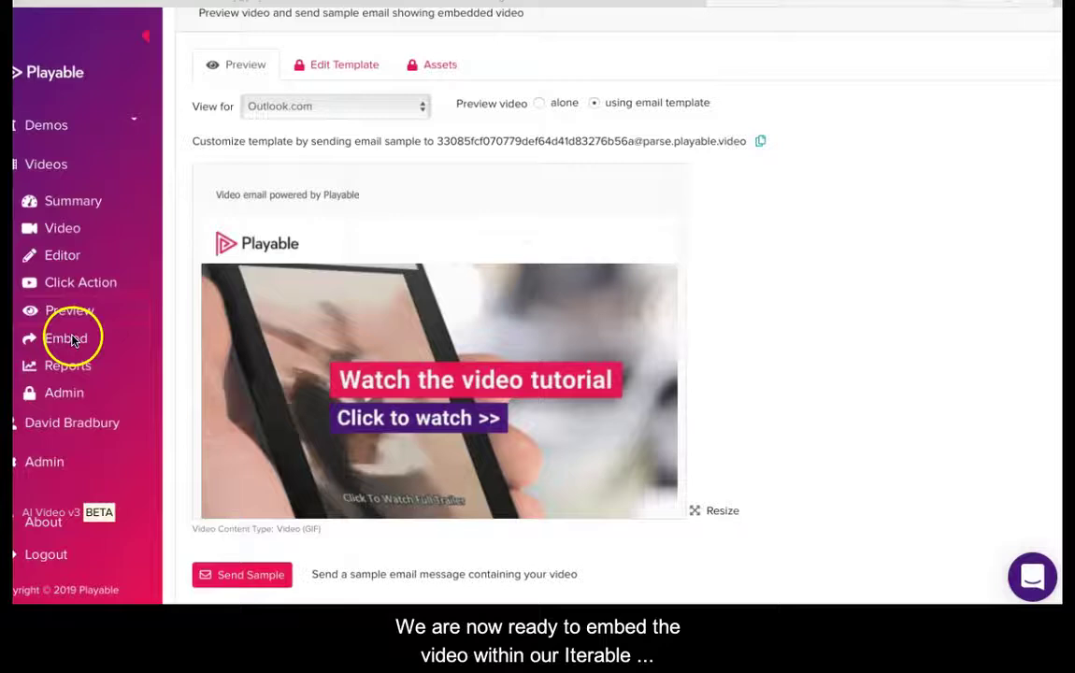
Generate the video's embed HTML for Iterable as the email provider and copy it to the clipboard
left_click(74, 340)
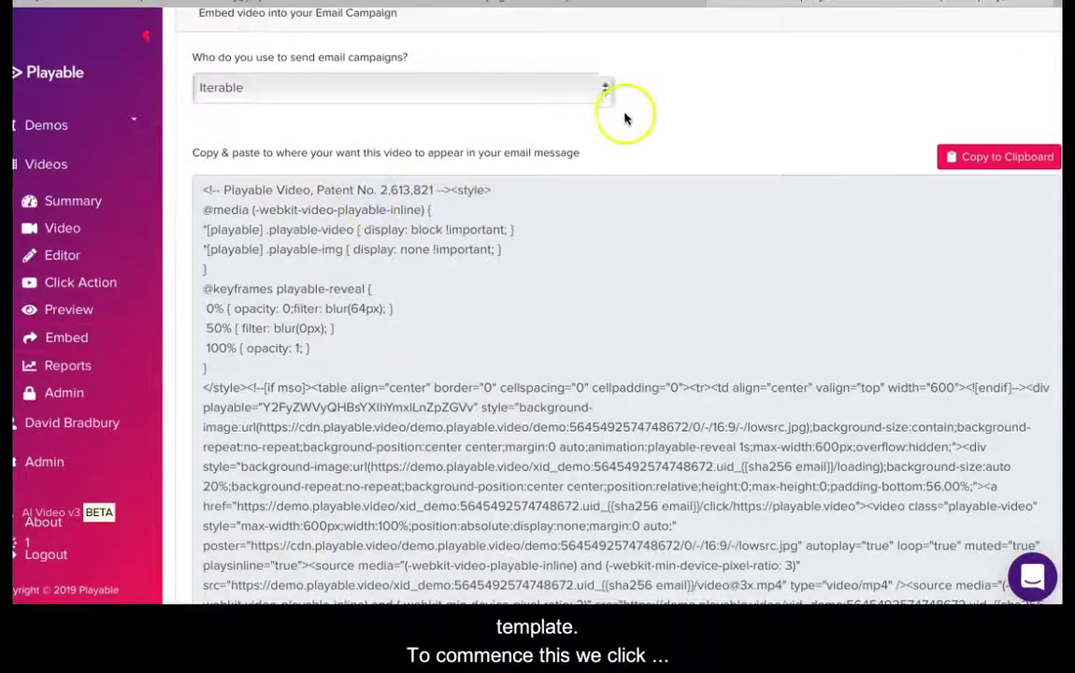
left_click(603, 87)
left_click(319, 89)
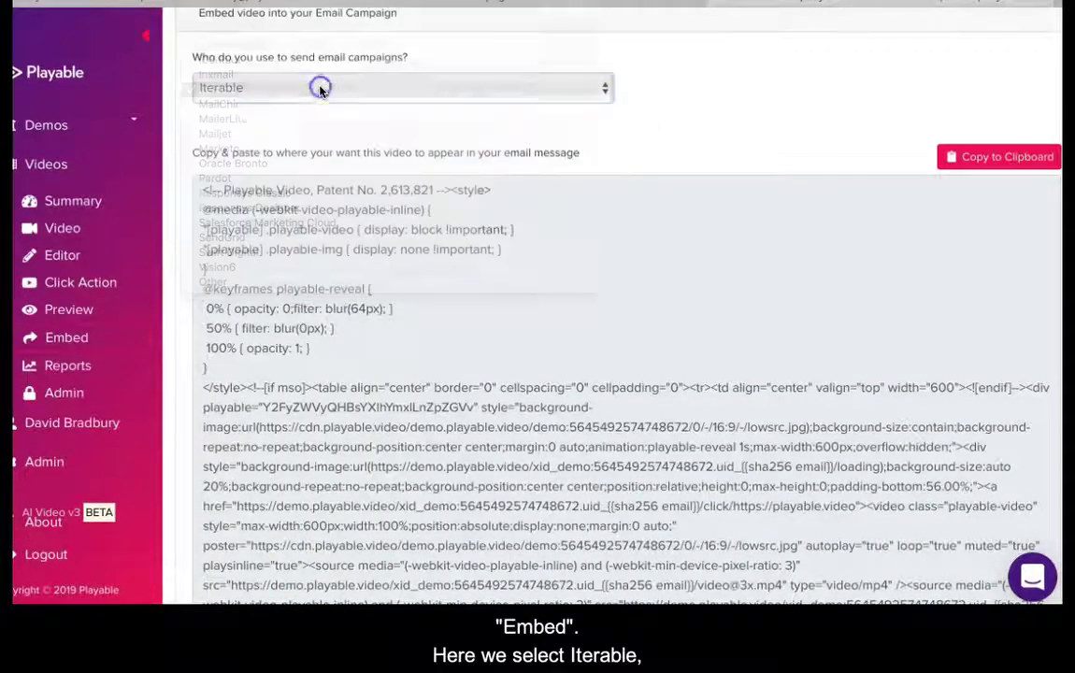
left_click(968, 161)
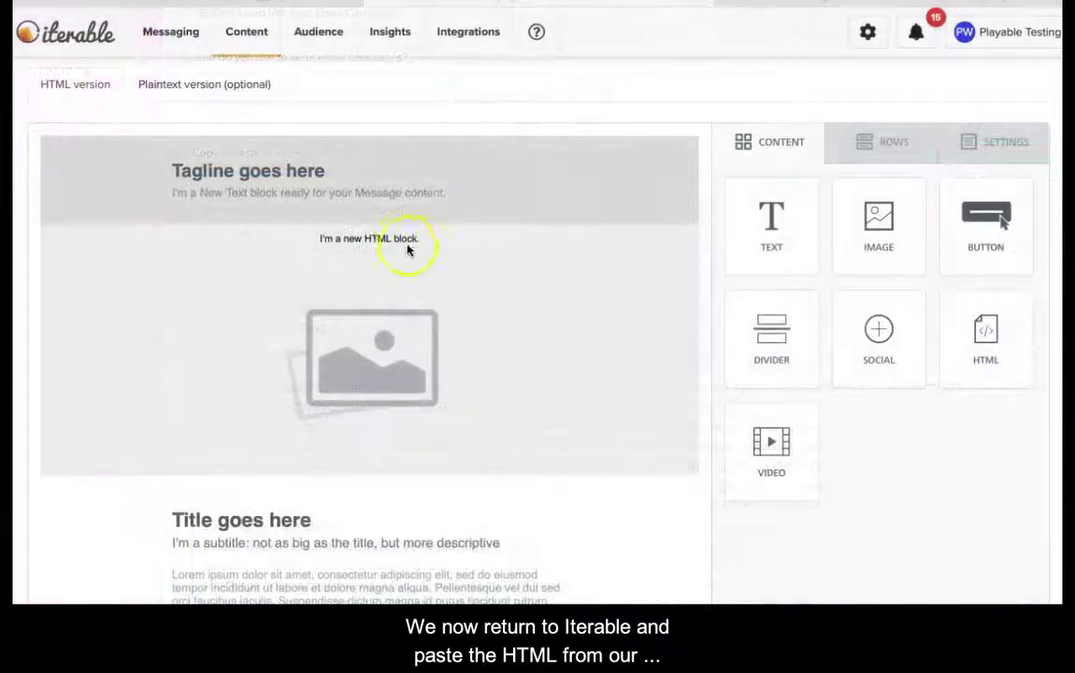
Paste the Playable embed code into the template's HTML block code editor and check the video in the layout
left_click(403, 240)
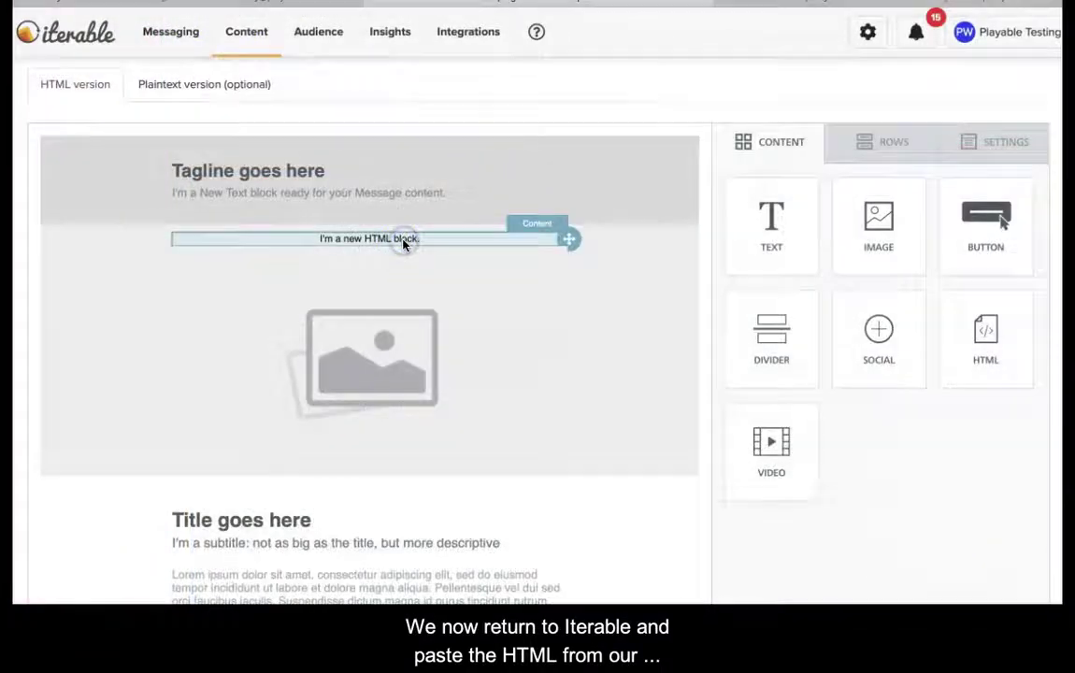
left_click(740, 239)
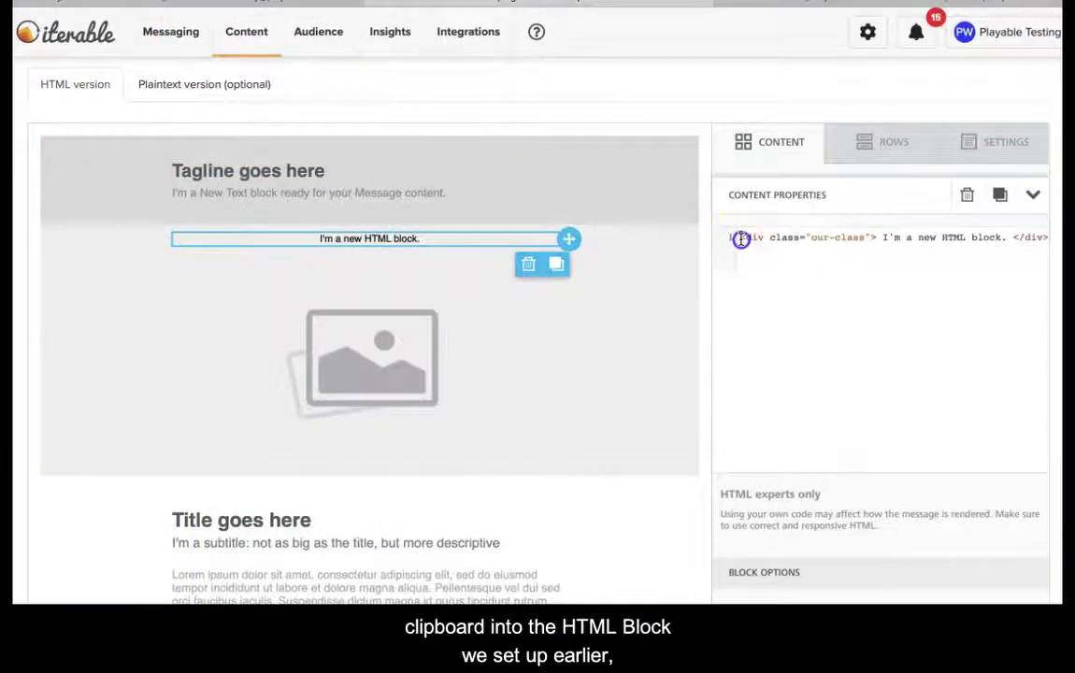
key("ctrl+v")
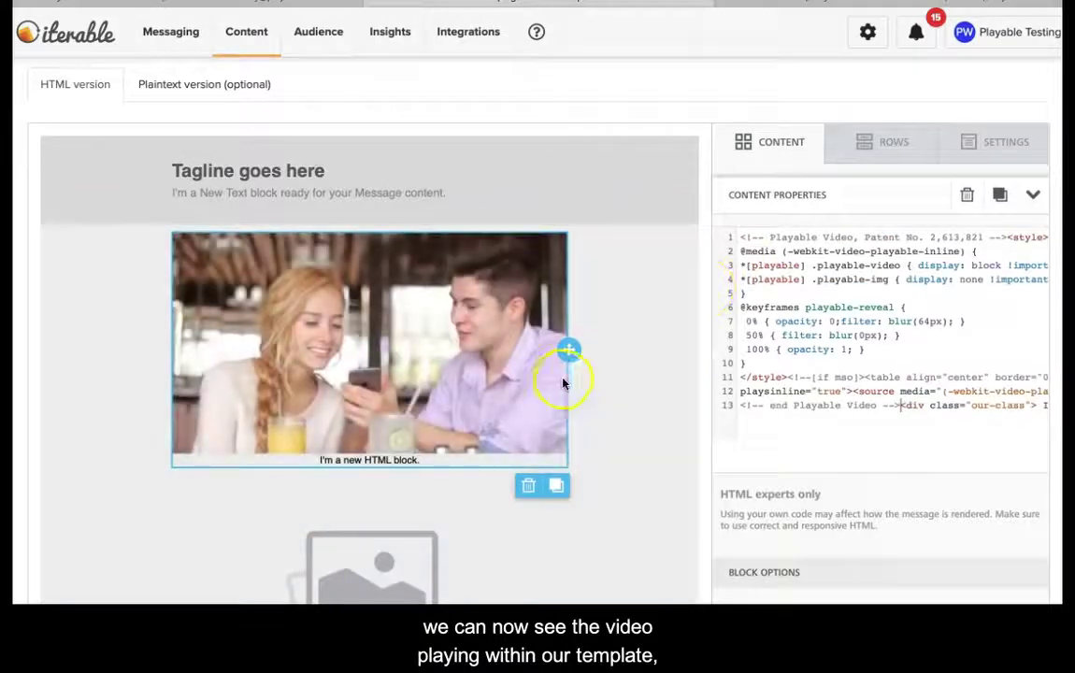
scroll(654, 372, "down", 3)
scroll(669, 372, "down", 8)
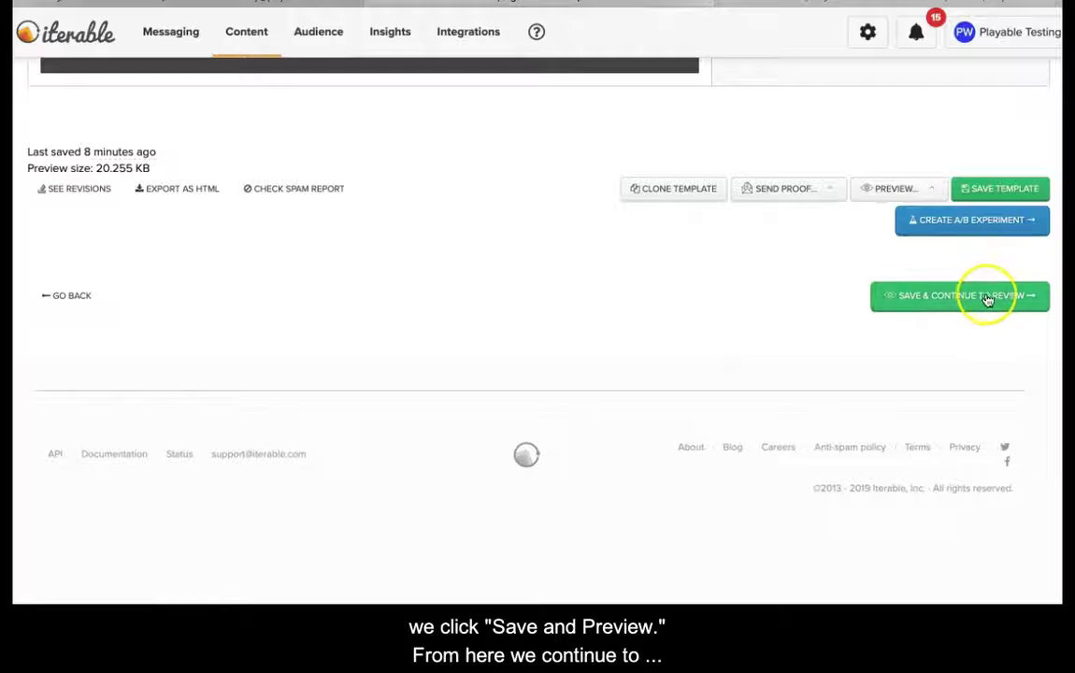
Save the email template with the embedded video using Save & Continue to Review
left_click(985, 297)
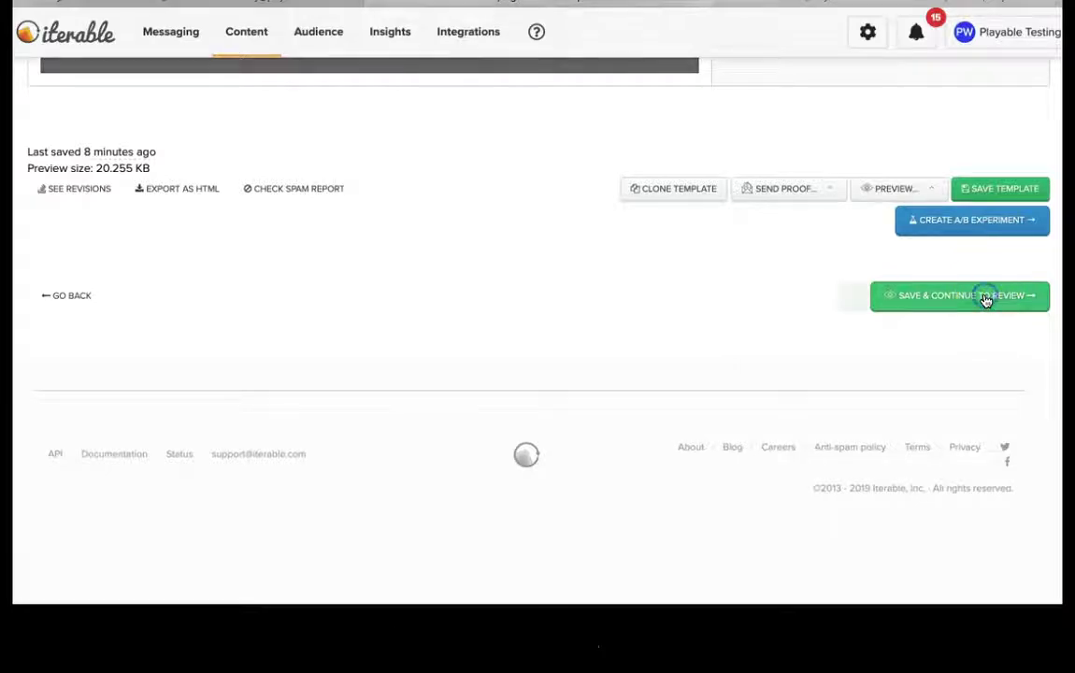